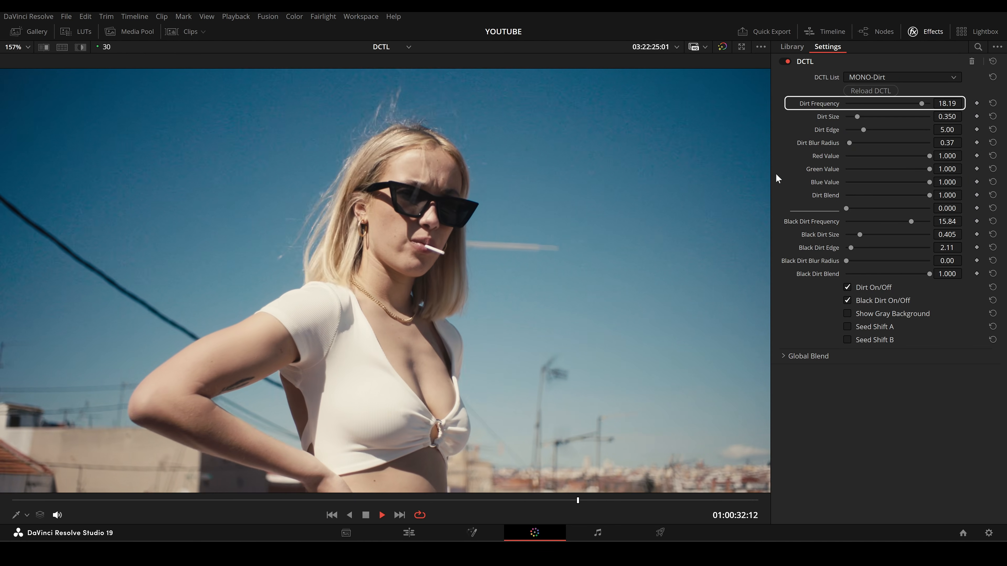
# Step: Raise both the Dirt Frequency and the Black Dirt Frequency to 20, and play the clip to check the dirt
pyautogui.press('space')
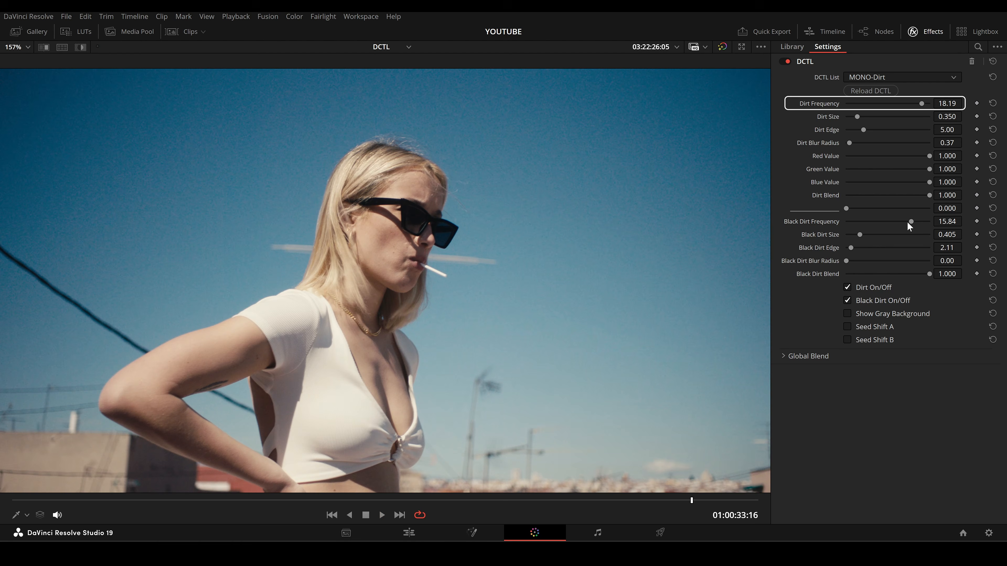
pyautogui.moveTo(908, 221); pyautogui.dragTo(856, 227)
pyautogui.moveTo(856, 113); pyautogui.dragTo(858, 111)
pyautogui.press('space')
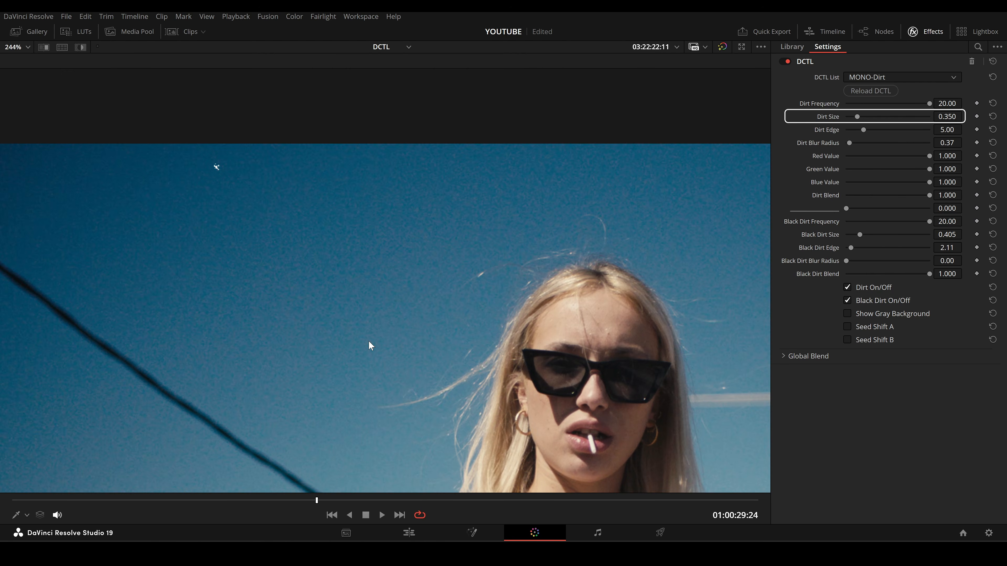
# Step: Set the Dirt Size to about 1.439, the Dirt Edge to 6.61 and the Dirt Blur Radius to 1.13
pyautogui.scroll(2, 369, 341)
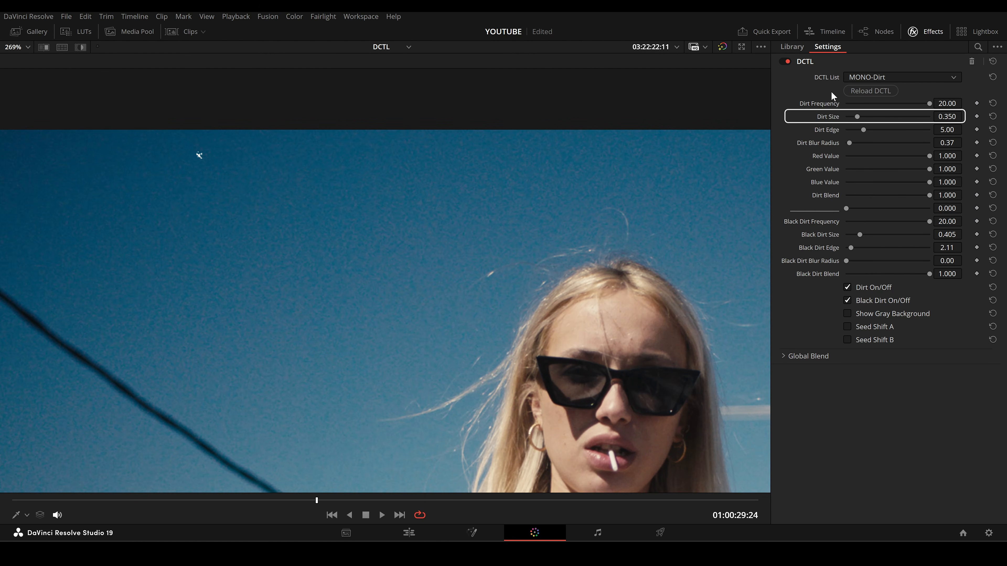
pyautogui.moveTo(858, 119); pyautogui.dragTo(928, 138)
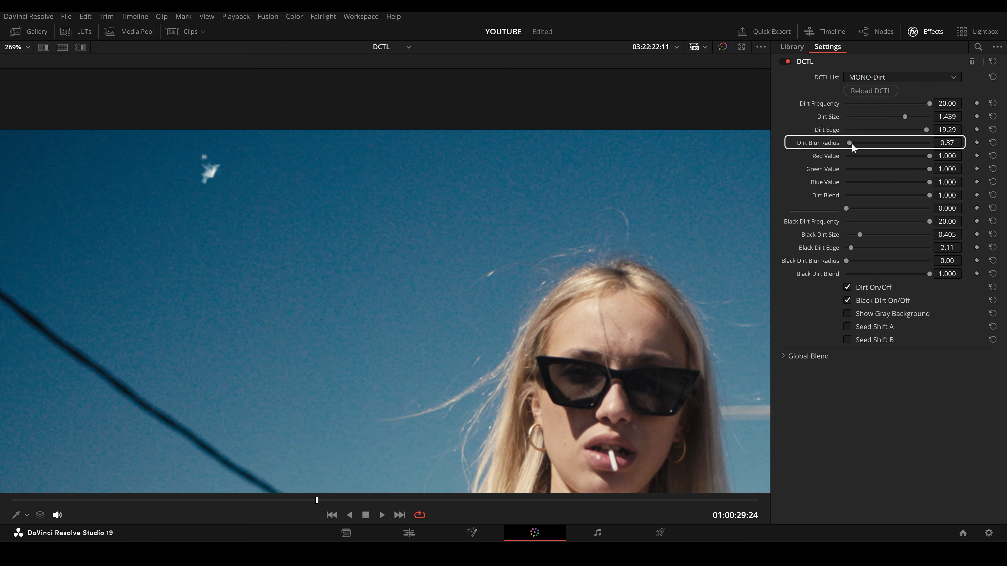
pyautogui.moveTo(849, 146)
pyautogui.mouseDown()
pyautogui.moveTo(895, 146)
pyautogui.moveTo(923, 133)
pyautogui.moveTo(846, 146)
pyautogui.moveTo(939, 147)
pyautogui.moveTo(858, 148)
pyautogui.mouseUp()
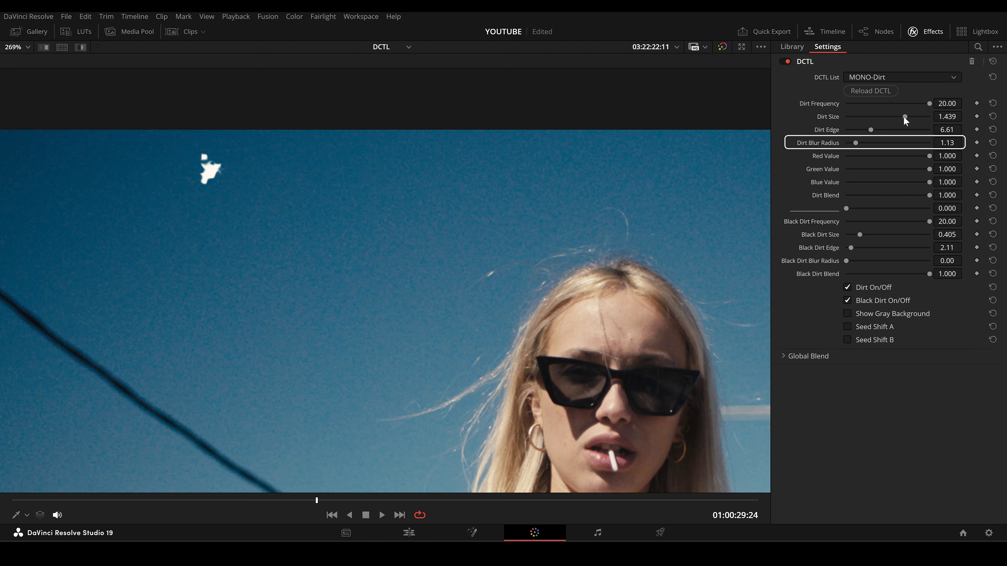
# Step: Test a smaller dirt speck, set Dirt Size to about 1.498 and Dirt Blur Radius to 1.26, and lower Red Value to 0.937
pyautogui.moveTo(904, 117); pyautogui.dragTo(847, 145)
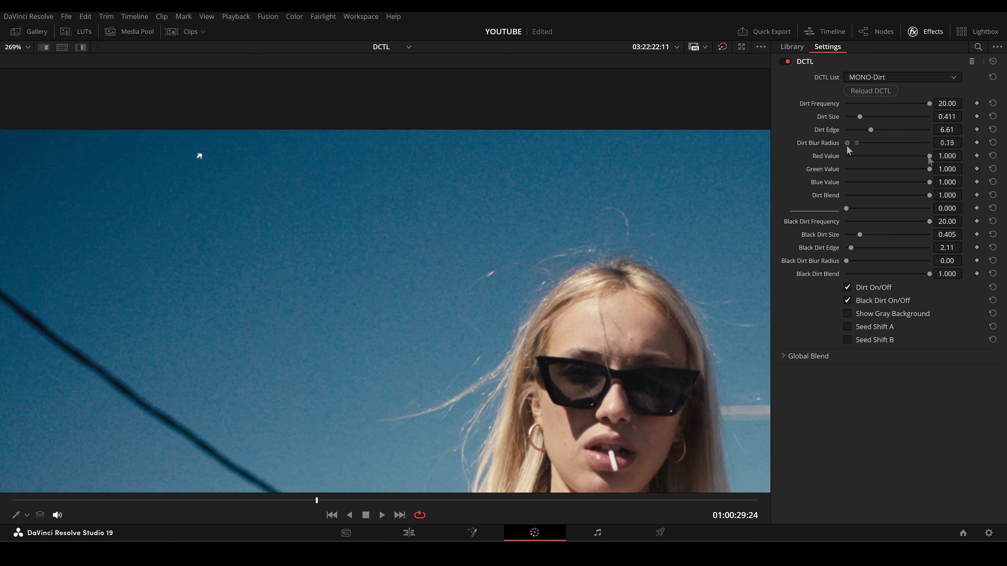
pyautogui.moveTo(928, 157); pyautogui.dragTo(923, 157)
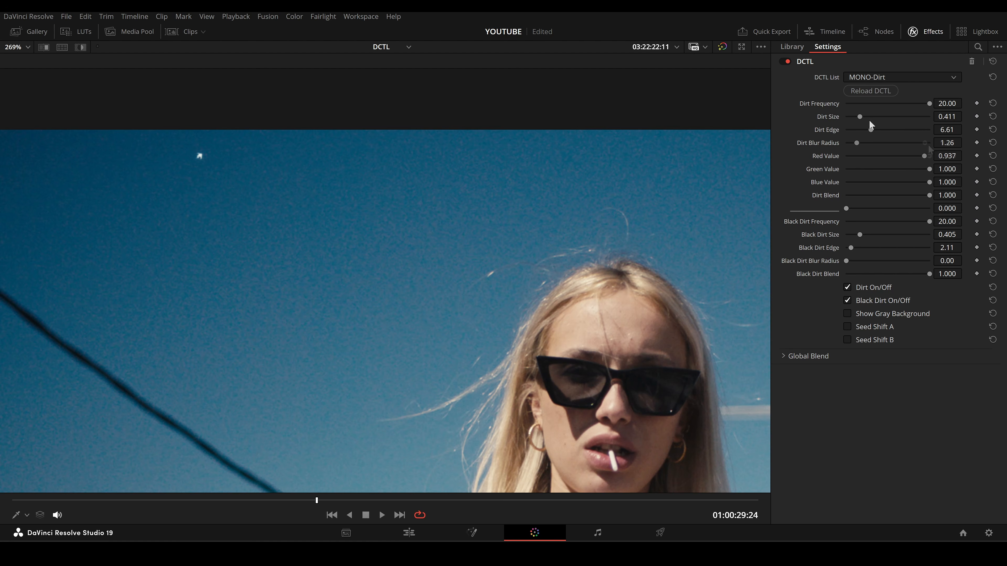
pyautogui.moveTo(862, 116); pyautogui.dragTo(908, 117)
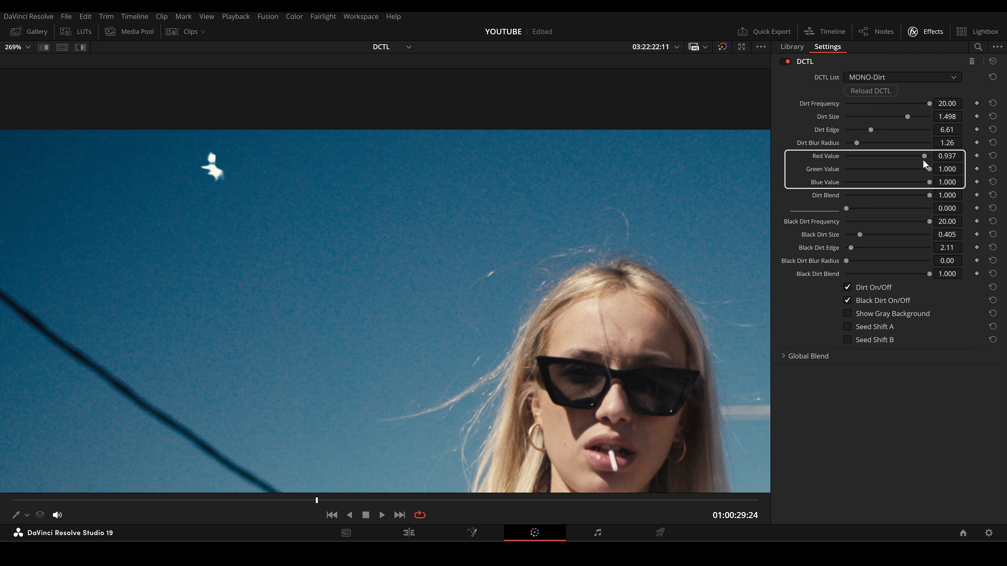
# Step: Try tinting the dirt yellow with Red Value 0.729, Green Value 0.849 and Blue Value 0
pyautogui.moveTo(924, 156)
pyautogui.mouseDown()
pyautogui.moveTo(880, 158)
pyautogui.moveTo(910, 156)
pyautogui.moveTo(862, 170)
pyautogui.moveTo(882, 170)
pyautogui.moveTo(881, 183)
pyautogui.moveTo(847, 186)
pyautogui.moveTo(923, 170)
pyautogui.moveTo(907, 159)
pyautogui.moveTo(917, 175)
pyautogui.mouseUp()
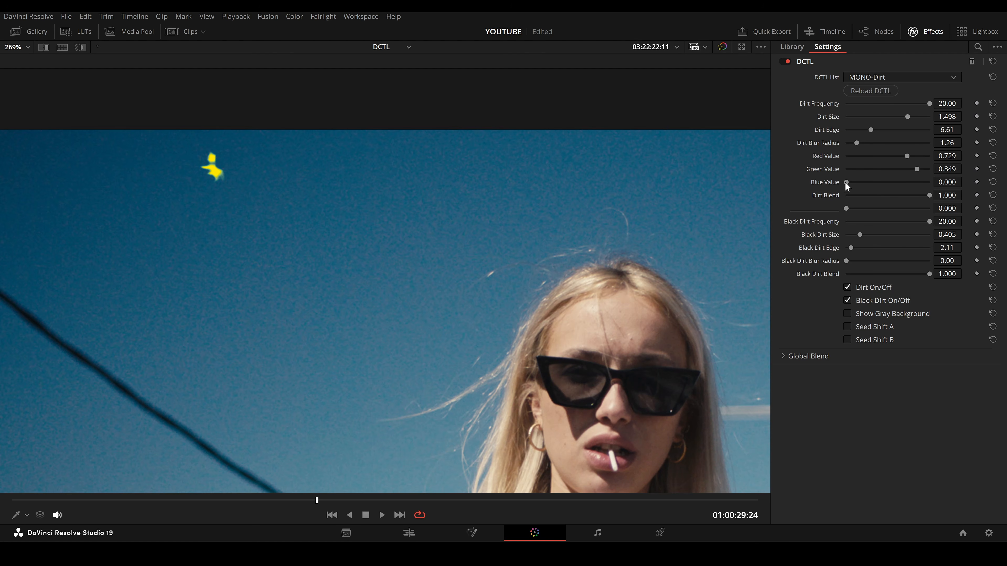
pyautogui.moveTo(847, 186); pyautogui.dragTo(920, 186)
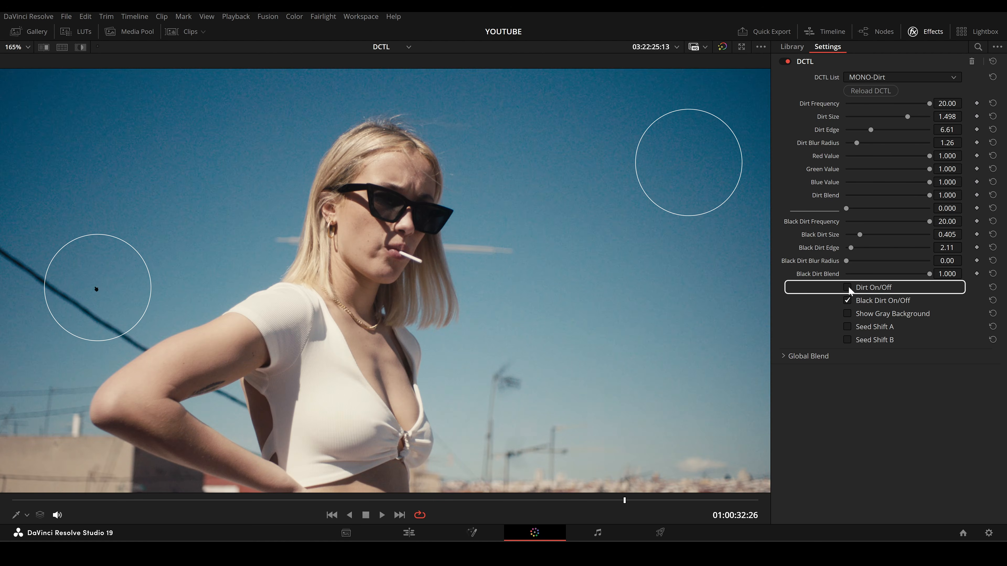
# Step: Switch the white dirt off and back on to compare it with the black dirt
pyautogui.click(847, 287)
pyautogui.click(847, 288)
pyautogui.click(848, 288)
# Step: Show the dirt over a gray background, fit the full frame in the viewer and play the clip
pyautogui.click(847, 314)
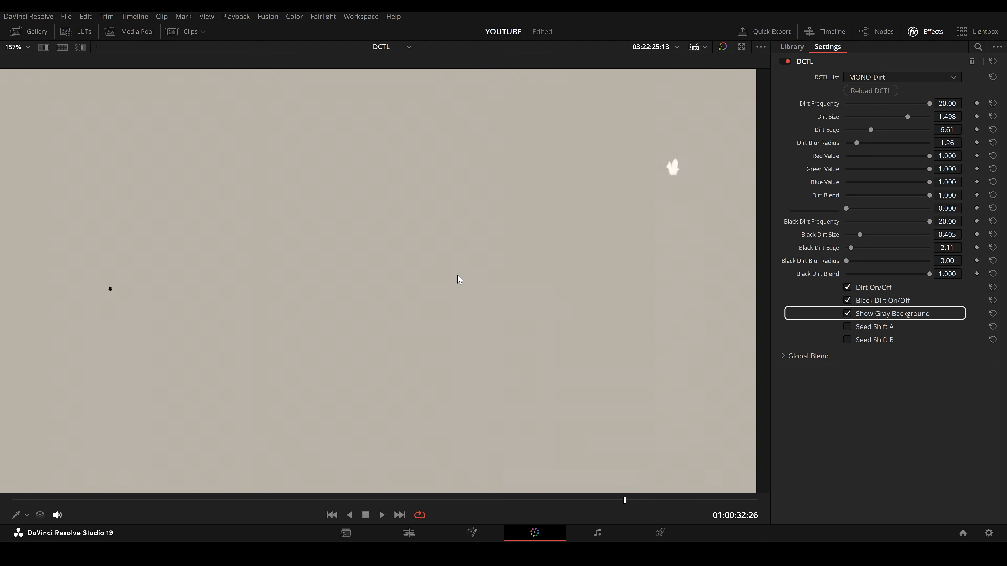
pyautogui.scroll(-3, 458, 279)
pyautogui.moveTo(451, 294); pyautogui.dragTo(455, 296)
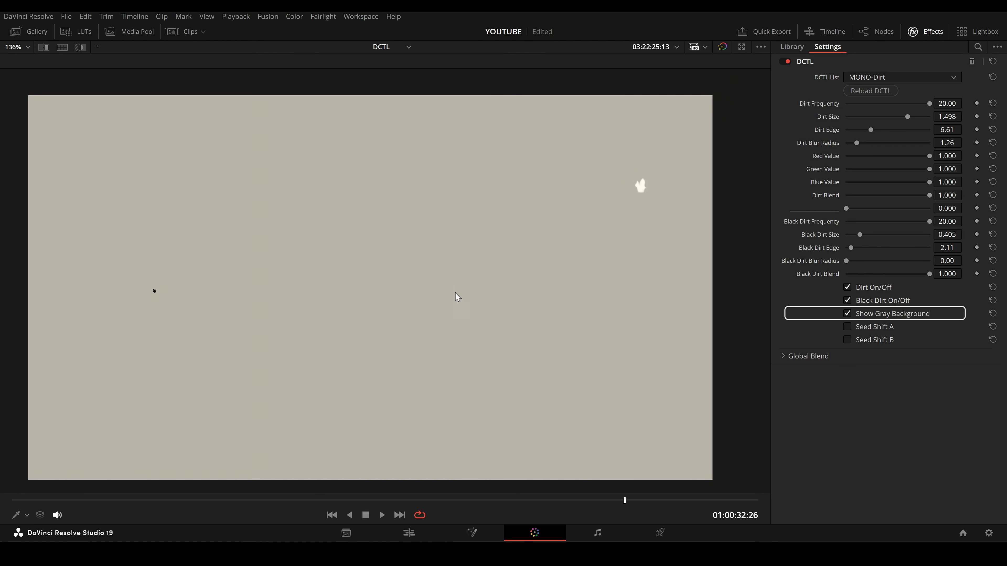
pyautogui.press('space')
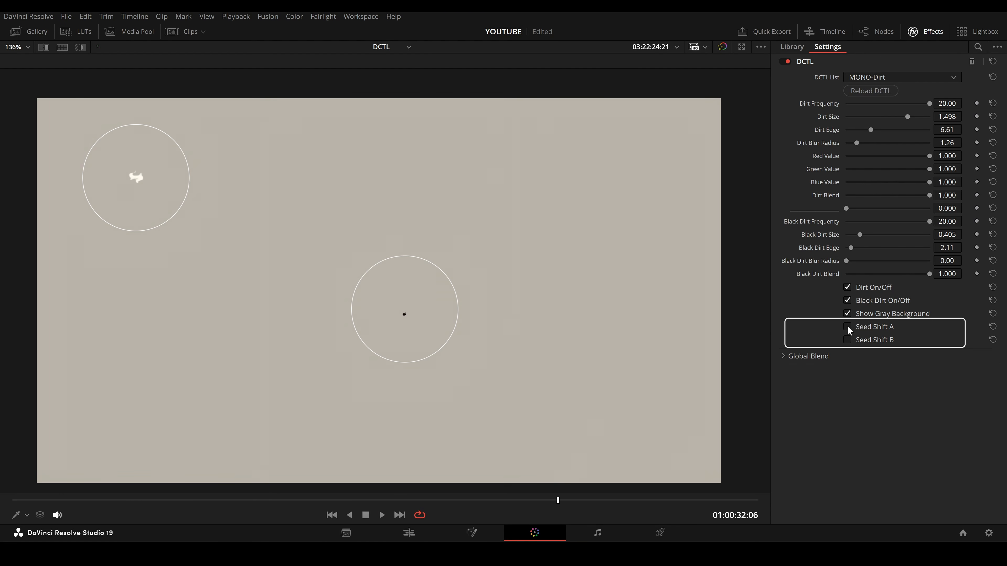
# Step: Compare Seed Shift A and Seed Shift B individually, and leave only Seed Shift A enabled
pyautogui.click(847, 327)
pyautogui.click(848, 327)
pyautogui.click(850, 339)
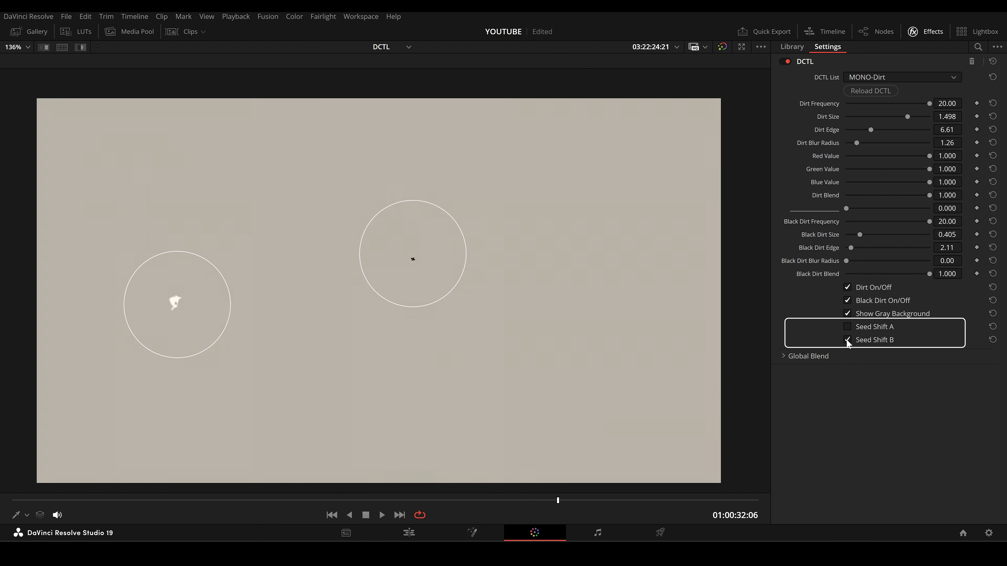
pyautogui.click(848, 340)
pyautogui.click(848, 326)
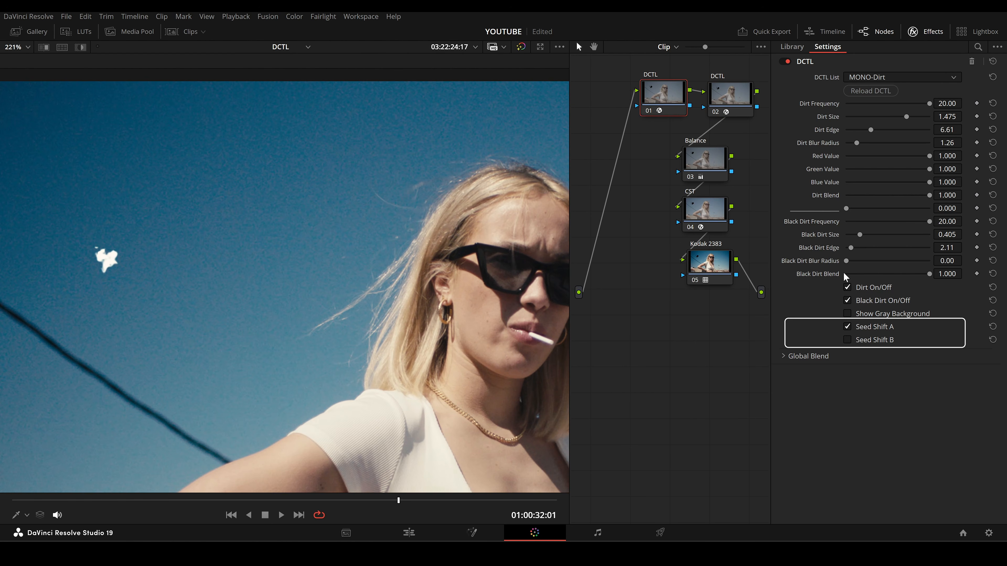
# Step: Toggle the white dirt on the first DCTL node to compare, and set its Dirt Size to about 1.785
pyautogui.click(848, 288)
pyautogui.click(848, 287)
pyautogui.moveTo(911, 119)
pyautogui.mouseDown()
pyautogui.moveTo(920, 119)
pyautogui.moveTo(874, 126)
pyautogui.moveTo(921, 127)
pyautogui.mouseUp()
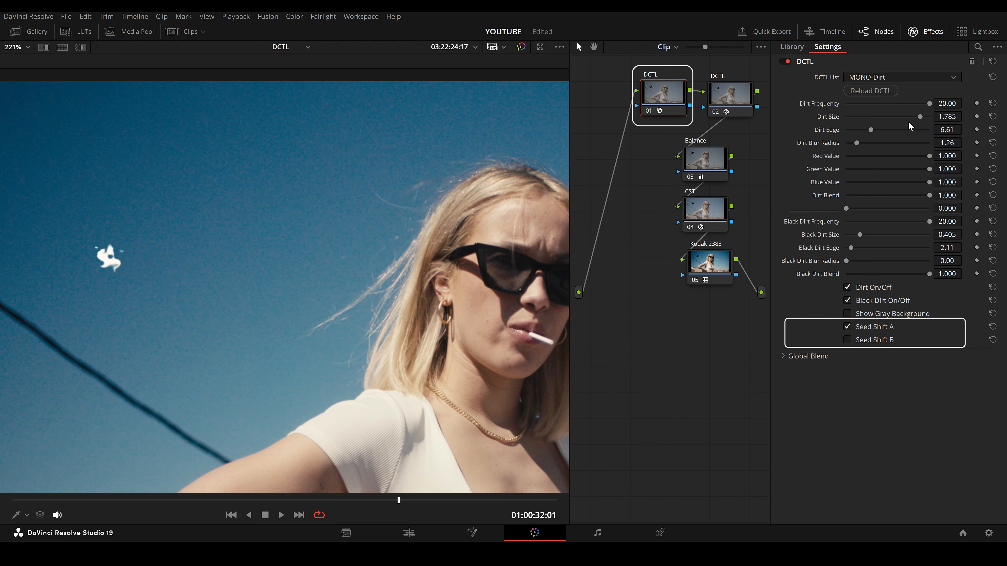
# Step: On the second DCTL node, set the Dirt Size to about 0.375 and enable both Seed Shift A and Seed Shift B
pyautogui.click(737, 100)
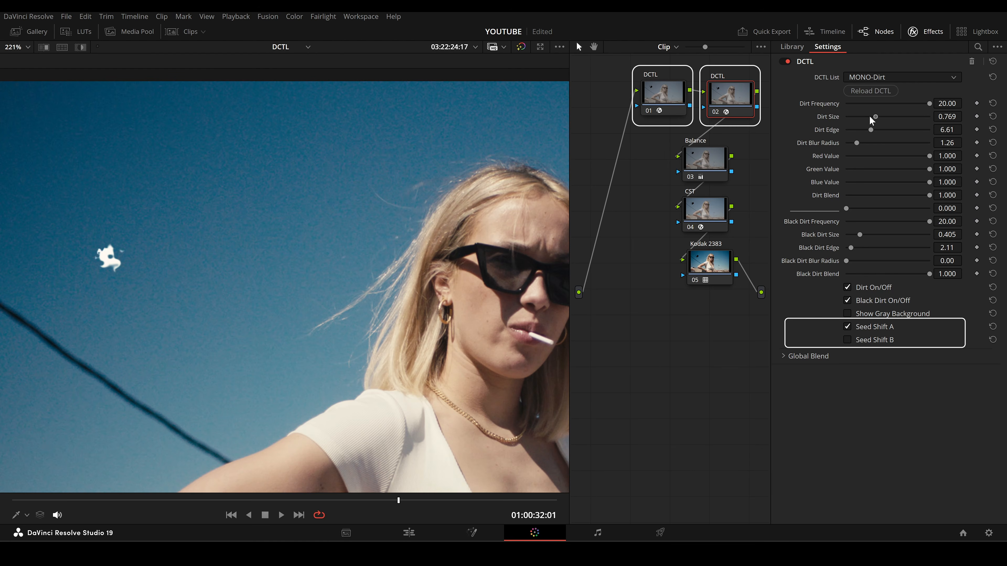
pyautogui.moveTo(871, 120); pyautogui.dragTo(859, 138)
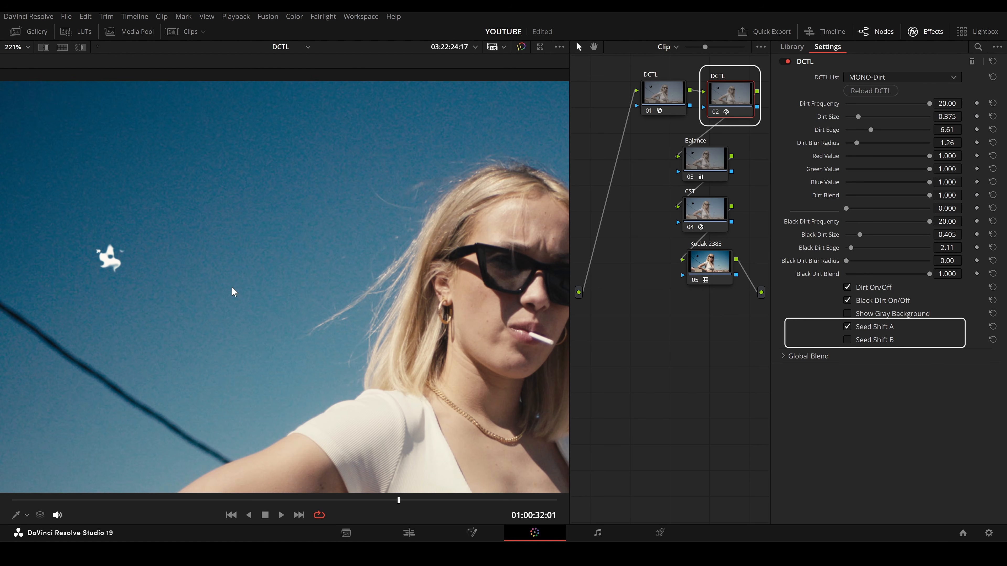
pyautogui.click(848, 328)
pyautogui.click(847, 340)
# Step: Increase the second DCTL node's Dirt Size while viewing the whole frame
pyautogui.scroll(-5, 337, 328)
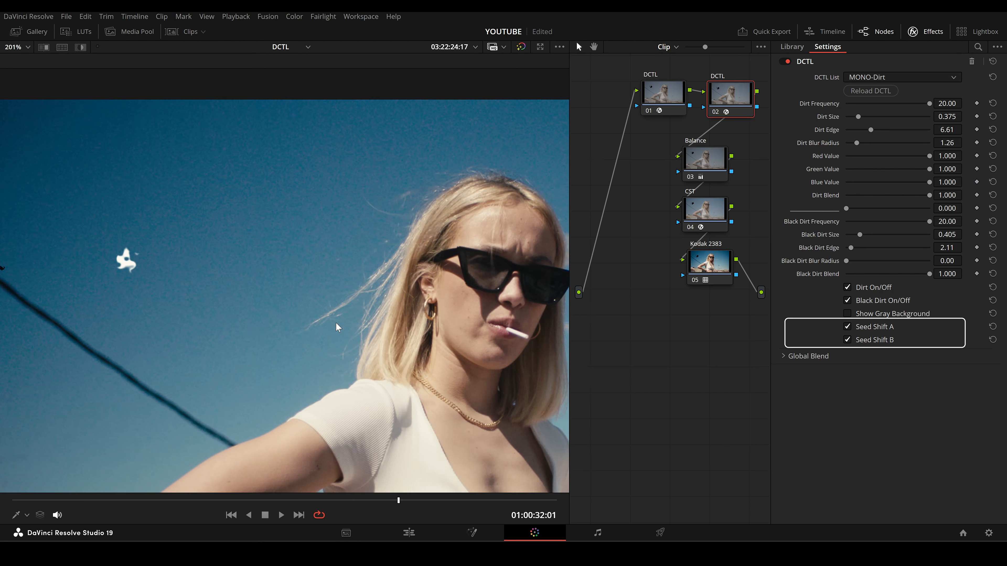
pyautogui.scroll(-3, 336, 329)
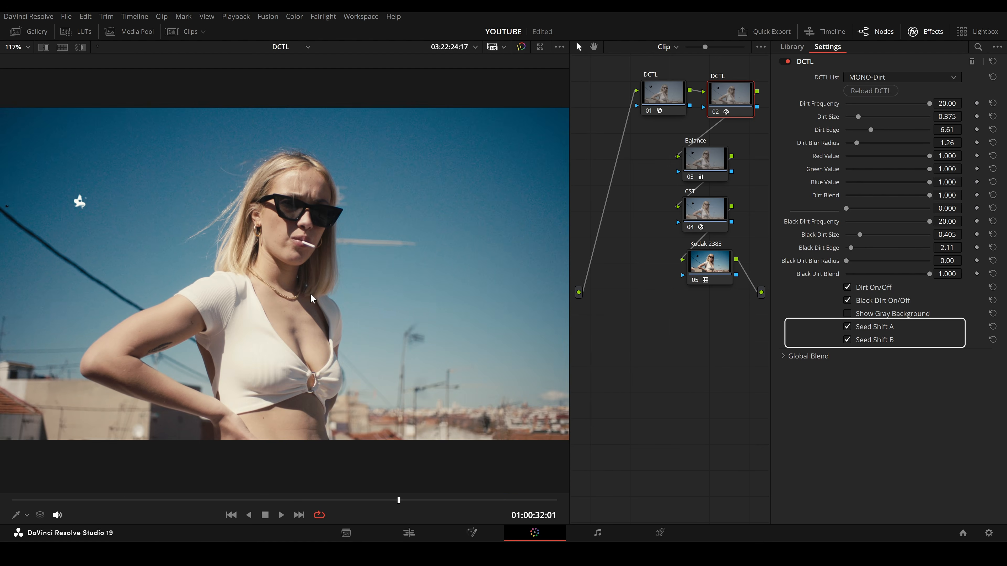
pyautogui.moveTo(325, 305); pyautogui.dragTo(346, 319)
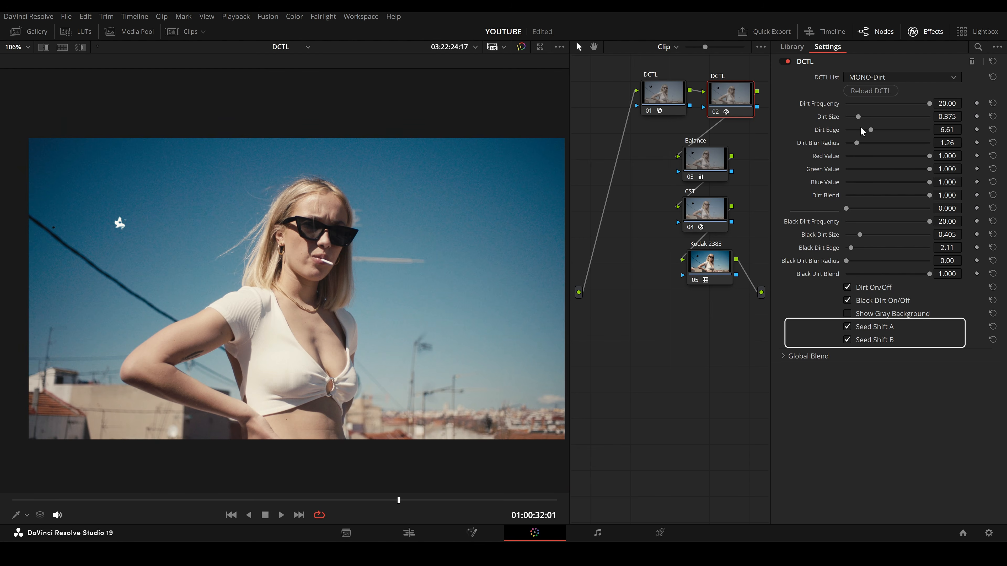
pyautogui.moveTo(859, 117); pyautogui.dragTo(913, 124)
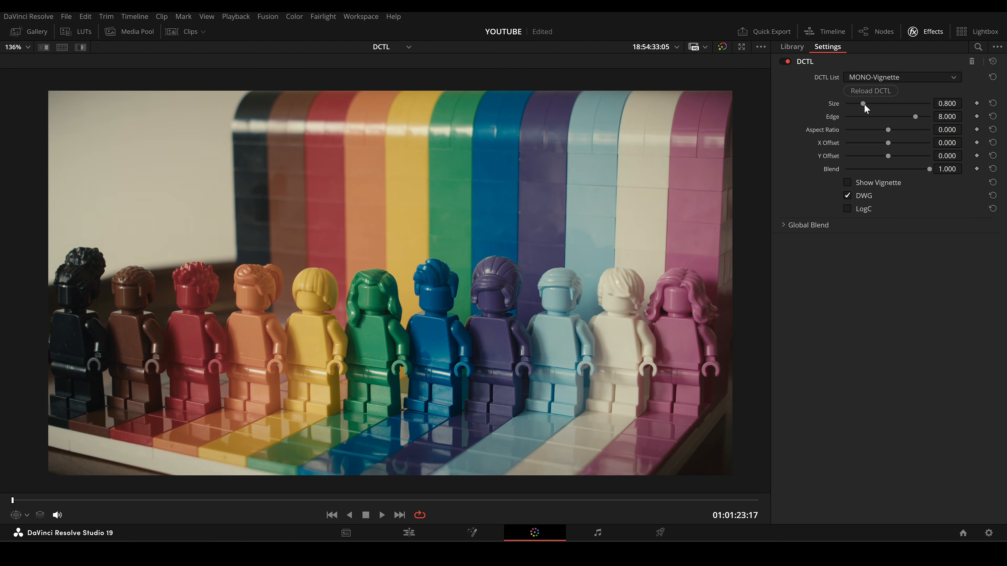
# Step: Test the vignette at Size 0.538, and set its Edge to 9.5 and its Size to about 0.962
pyautogui.moveTo(863, 104)
pyautogui.mouseDown()
pyautogui.moveTo(844, 106)
pyautogui.moveTo(916, 104)
pyautogui.moveTo(847, 106)
pyautogui.mouseUp()
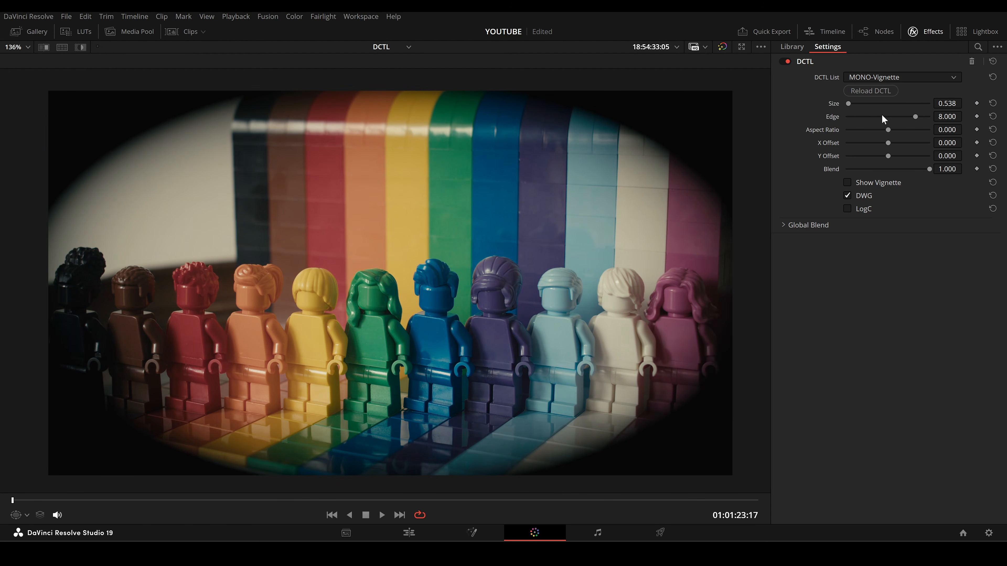
pyautogui.moveTo(915, 116)
pyautogui.mouseDown()
pyautogui.moveTo(846, 125)
pyautogui.moveTo(937, 117)
pyautogui.moveTo(844, 122)
pyautogui.moveTo(932, 117)
pyautogui.mouseUp()
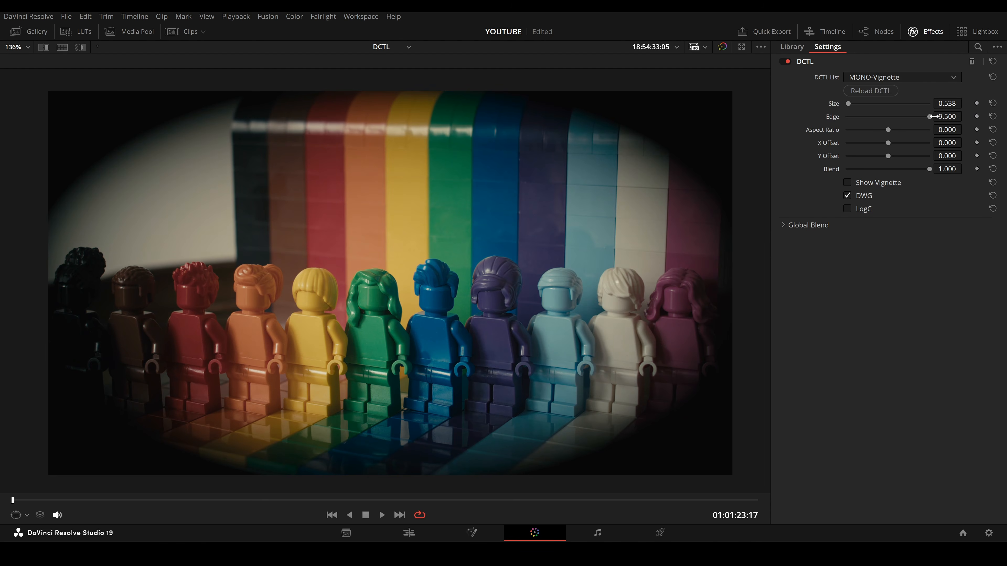
pyautogui.moveTo(854, 103); pyautogui.dragTo(869, 103)
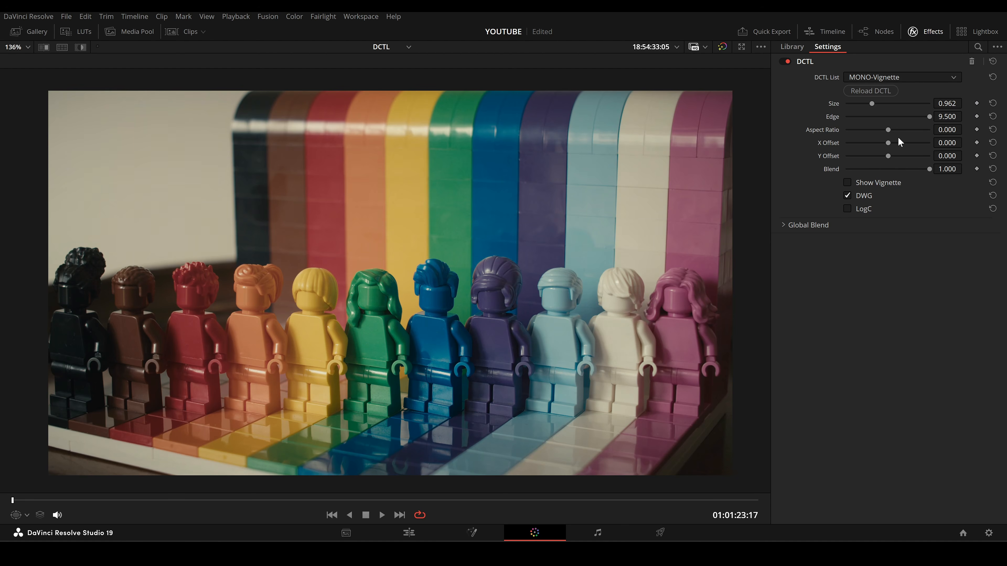
# Step: Set the vignette's Aspect Ratio to 1 and toggle the node's effect to compare the image with and without it
pyautogui.moveTo(886, 131); pyautogui.dragTo(930, 140)
pyautogui.hotkey('ctrl', 'd')
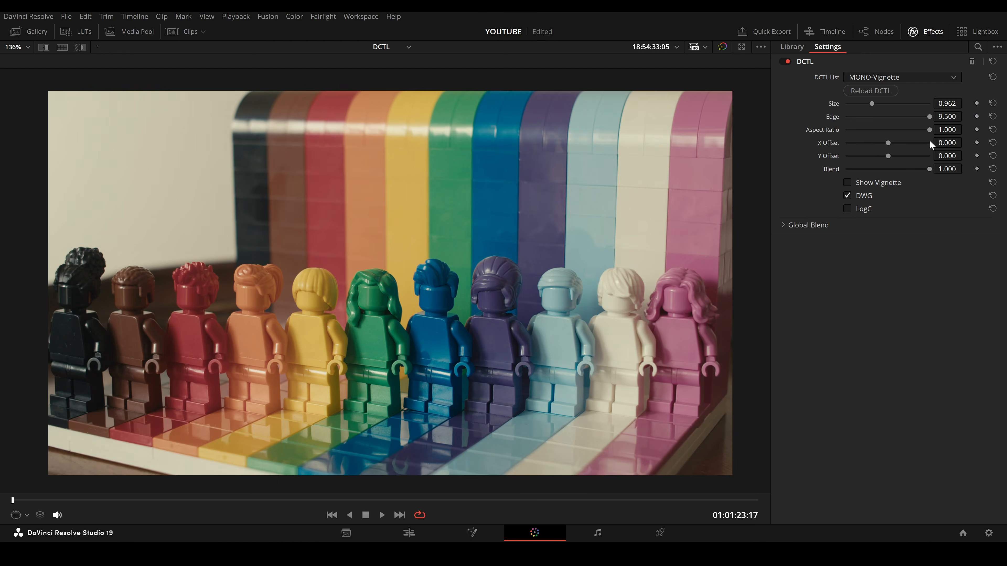
pyautogui.hotkey('ctrl', 'd')
# Step: Set the vignette's Size to about 1.557, X Offset to 0.006, Y Offset to -0.447 and Edge to 8.028
pyautogui.moveTo(927, 117)
pyautogui.mouseDown()
pyautogui.moveTo(895, 144)
pyautogui.moveTo(860, 145)
pyautogui.moveTo(907, 143)
pyautogui.moveTo(941, 117)
pyautogui.moveTo(929, 117)
pyautogui.mouseUp()
pyautogui.moveTo(873, 104); pyautogui.dragTo(904, 106)
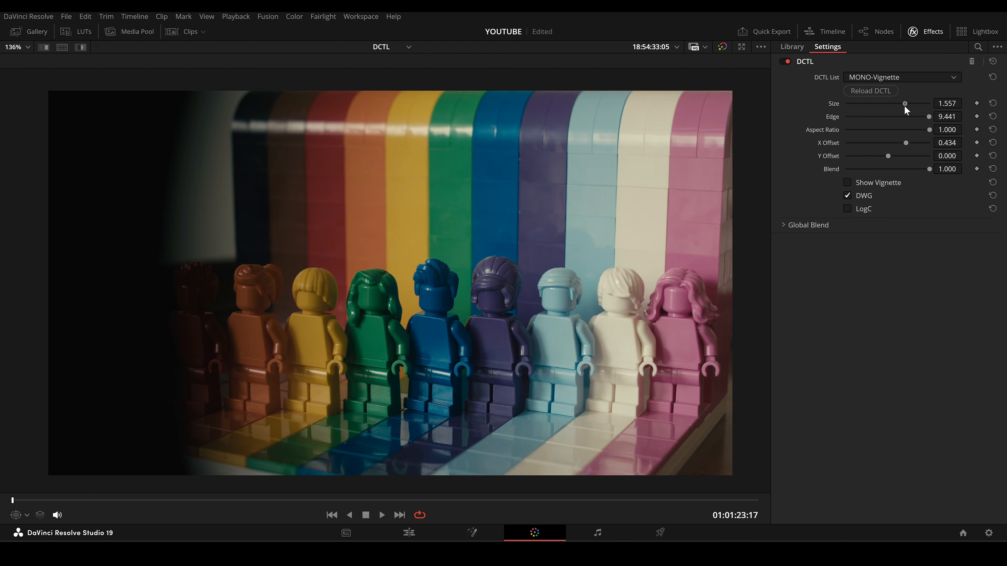
pyautogui.moveTo(911, 141)
pyautogui.mouseDown()
pyautogui.moveTo(859, 155)
pyautogui.moveTo(903, 158)
pyautogui.moveTo(916, 152)
pyautogui.moveTo(865, 158)
pyautogui.mouseUp()
pyautogui.moveTo(929, 116); pyautogui.dragTo(916, 122)
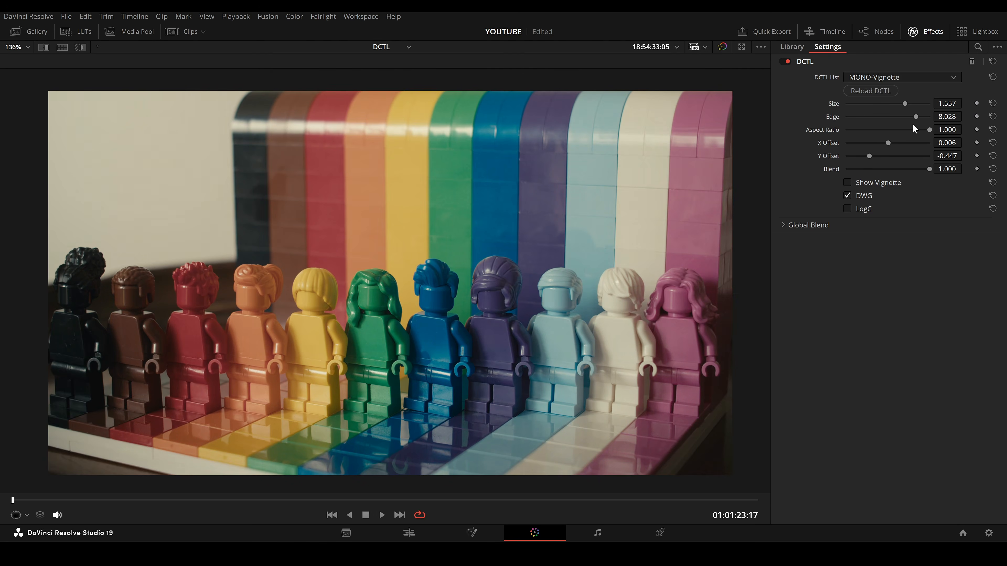
# Step: Reduce the vignette's Edge and test different Blend strengths
pyautogui.moveTo(930, 169)
pyautogui.mouseDown()
pyautogui.moveTo(849, 177)
pyautogui.moveTo(944, 177)
pyautogui.moveTo(843, 182)
pyautogui.moveTo(936, 169)
pyautogui.mouseUp()
pyautogui.moveTo(919, 118); pyautogui.dragTo(893, 107)
pyautogui.moveTo(928, 169); pyautogui.dragTo(949, 172)
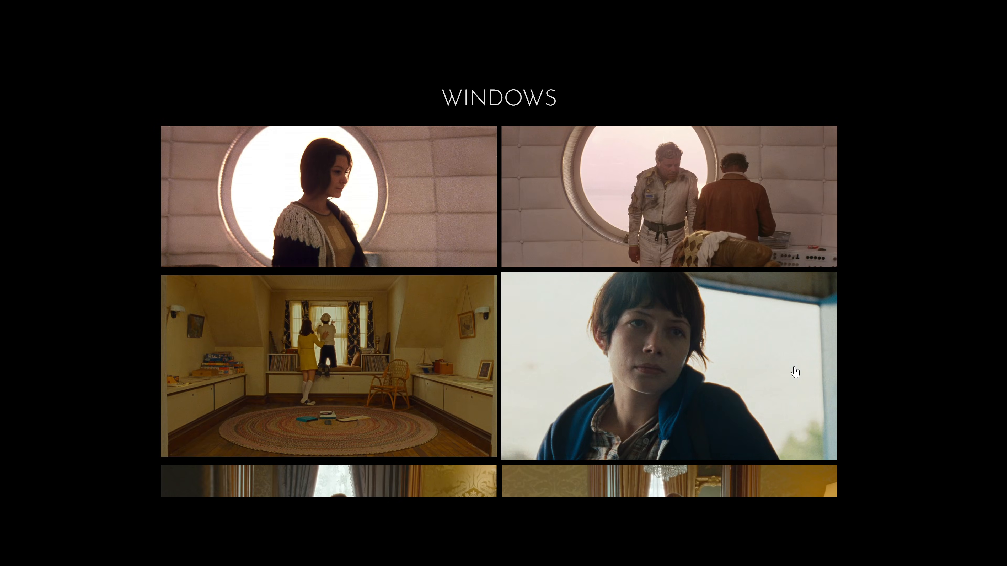
# Step: In the film stills gallery, examine the Wendy and Lucy window still enlarged, and return to the Windows gallery
pyautogui.click(794, 367)
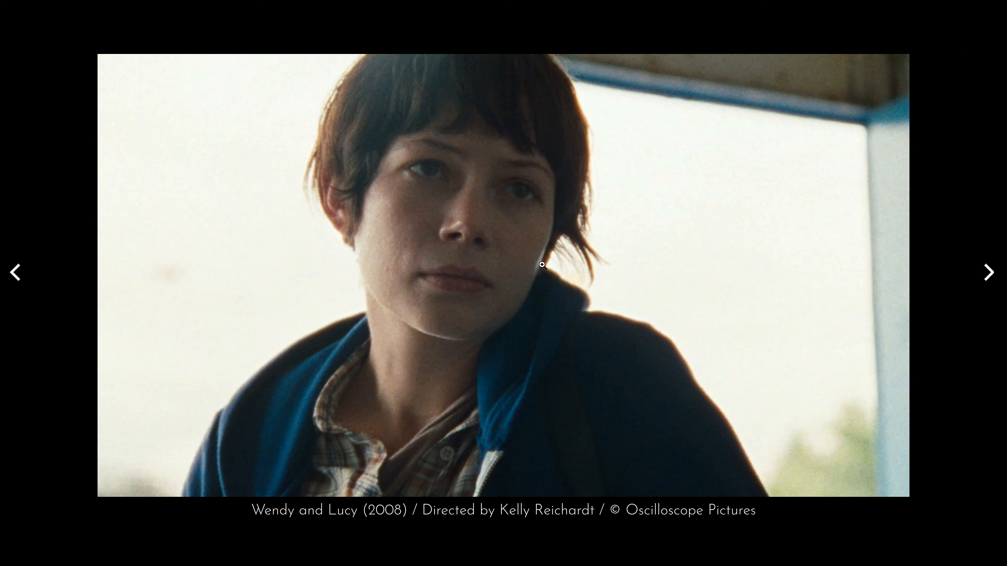
pyautogui.click(588, 238)
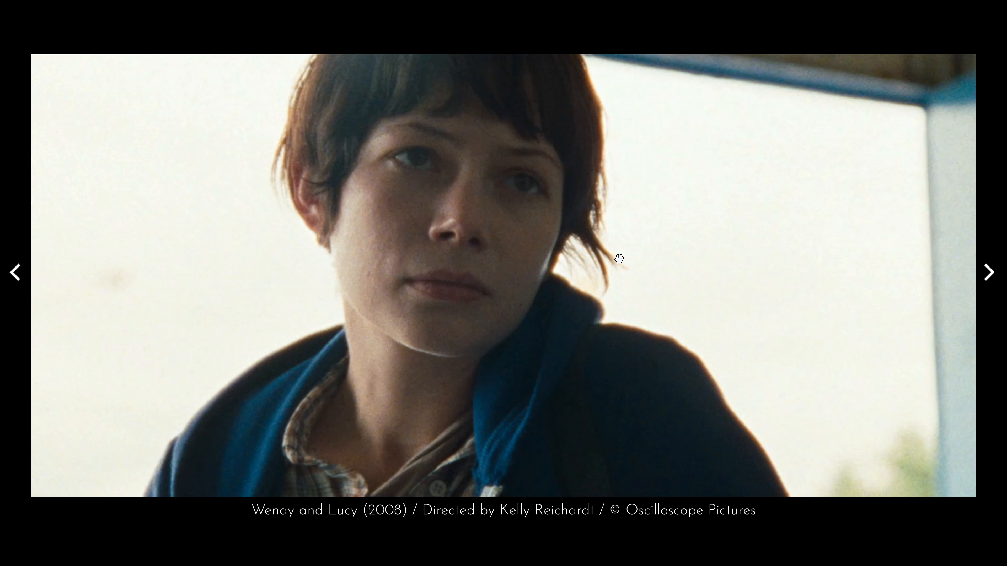
pyautogui.click(959, 204)
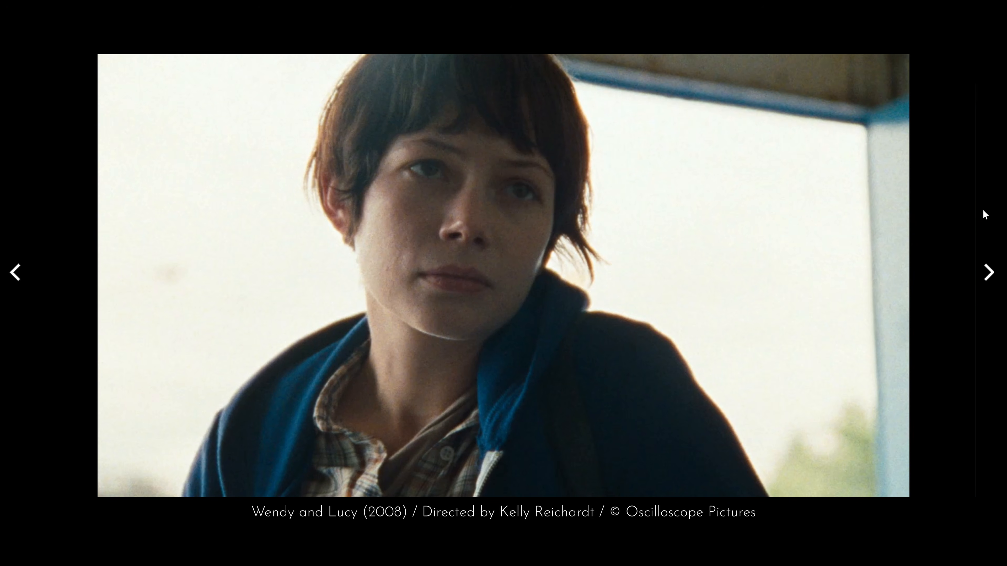
pyautogui.click(983, 208)
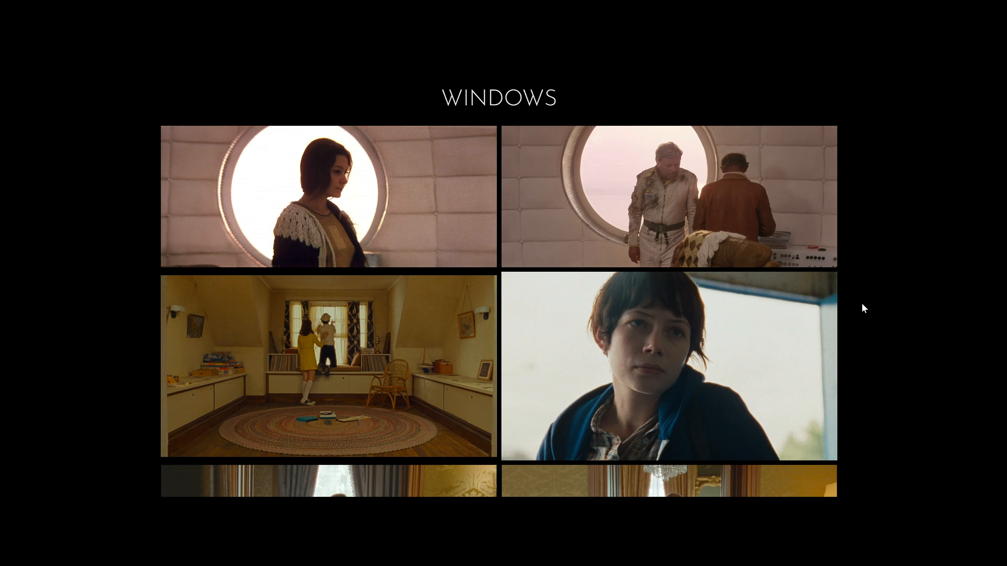
# Step: Open the Spencer still further down the Windows gallery and enlarge it to examine the light around the window
pyautogui.scroll(-8, 862, 303)
pyautogui.click(424, 199)
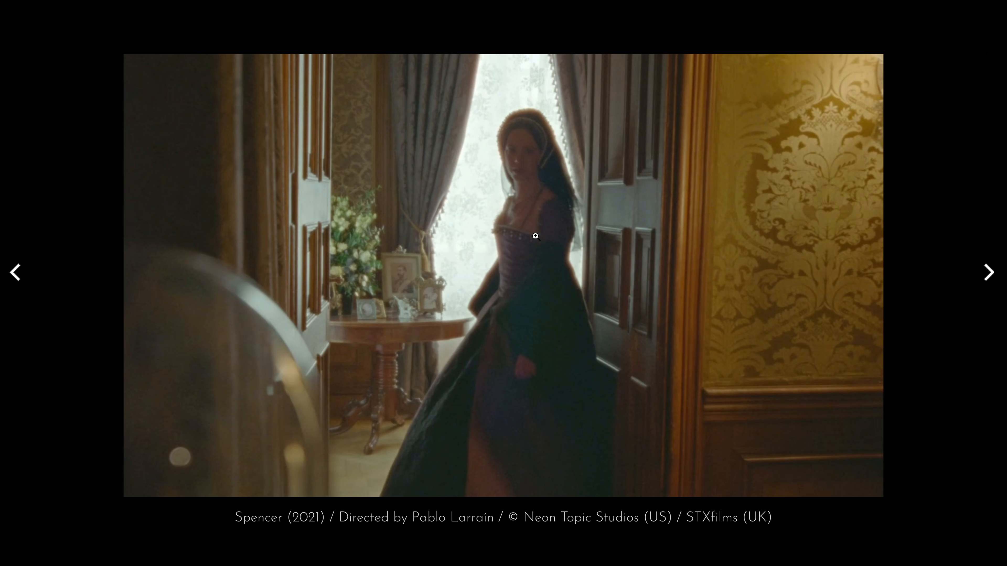
pyautogui.click(531, 217)
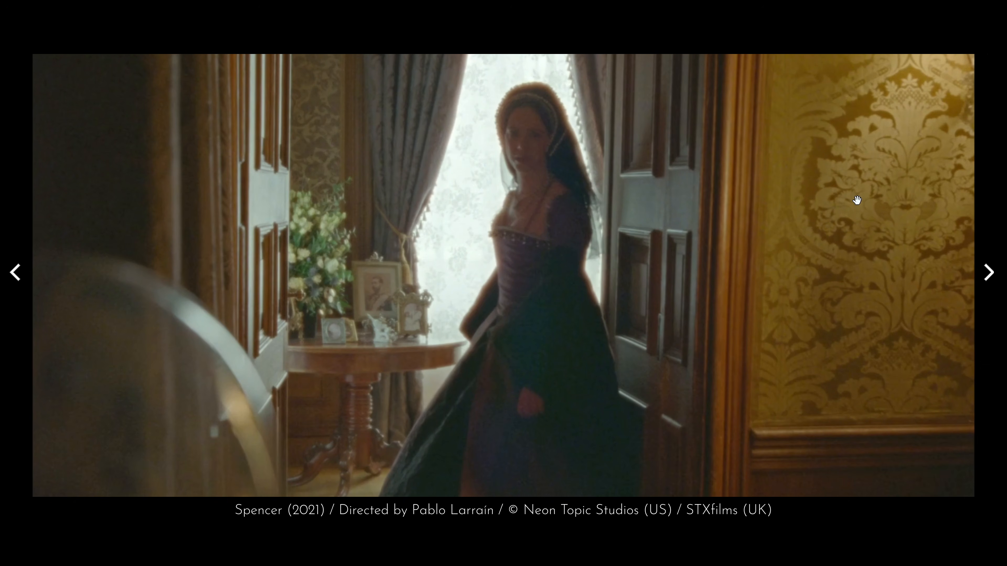
# Step: Close the Spencer still and open the first still in the Lamps gallery to examine the light around the chandelier
pyautogui.click(899, 195)
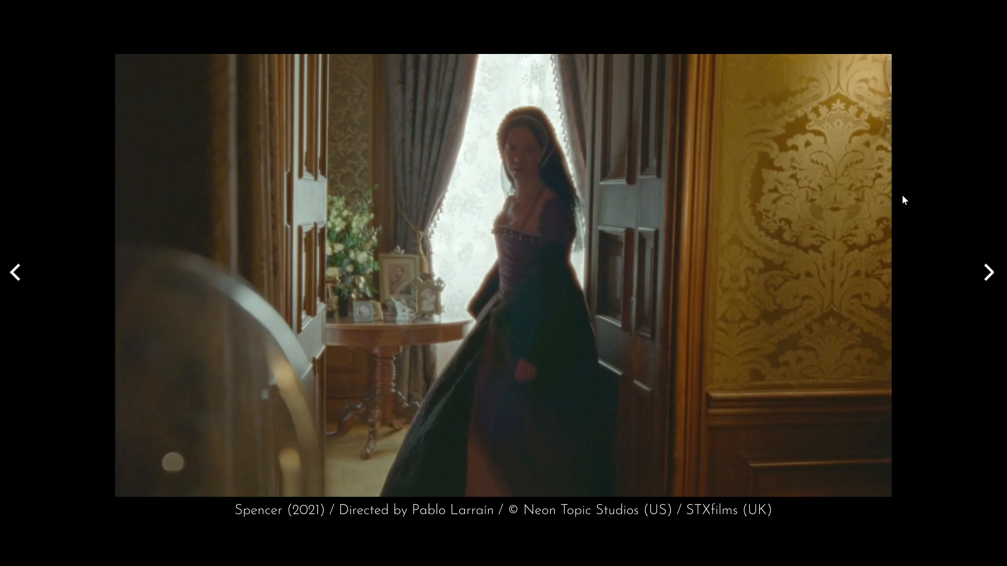
pyautogui.click(963, 190)
pyautogui.scroll(-10, 946, 210)
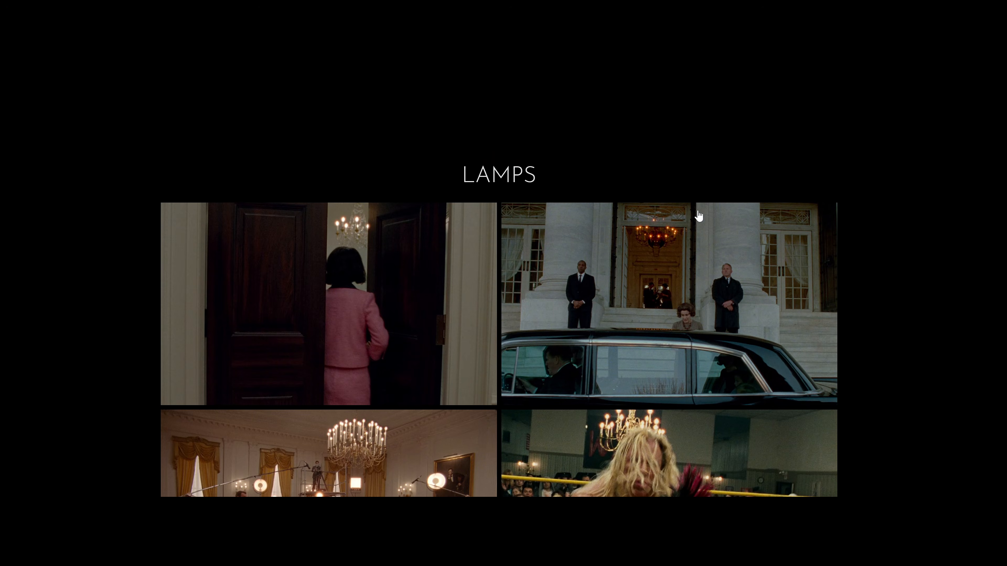
pyautogui.click(456, 243)
pyautogui.click(584, 186)
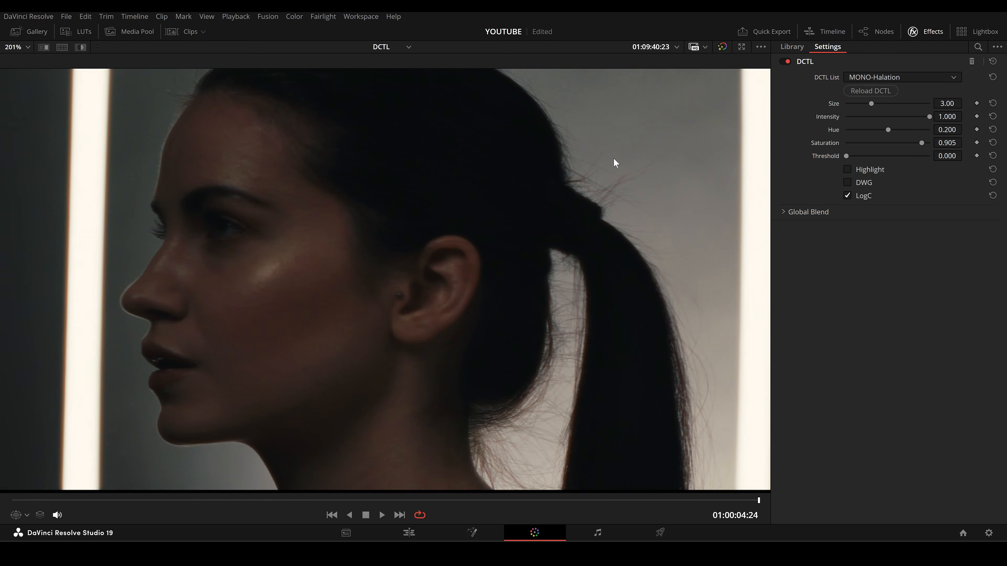
# Step: In DaVinci Resolve, go back to the start of the profile clip and inspect the halation along the woman's chin up close
pyautogui.moveTo(758, 503); pyautogui.dragTo(20, 517)
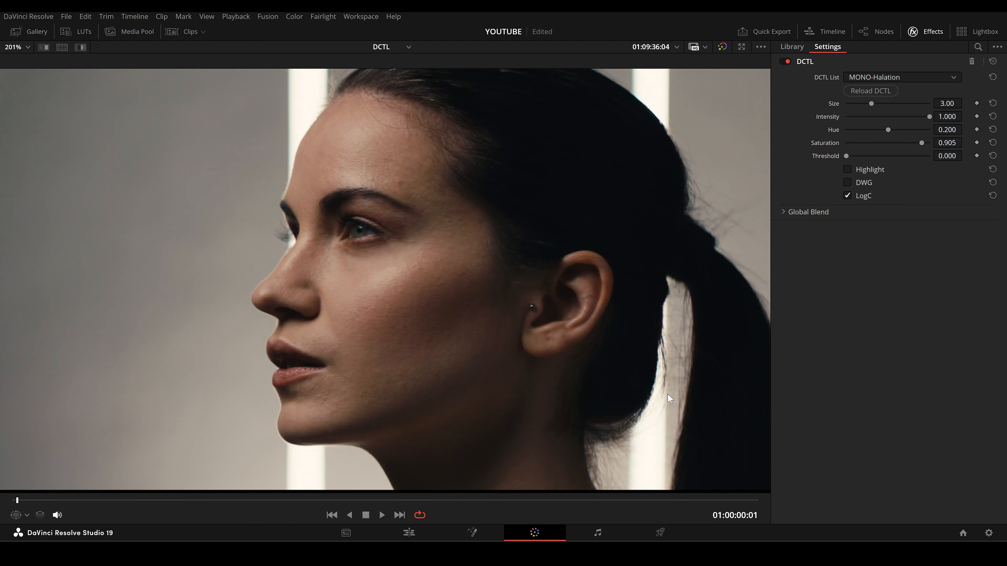
pyautogui.scroll(3, 466, 353)
pyautogui.scroll(8, 461, 344)
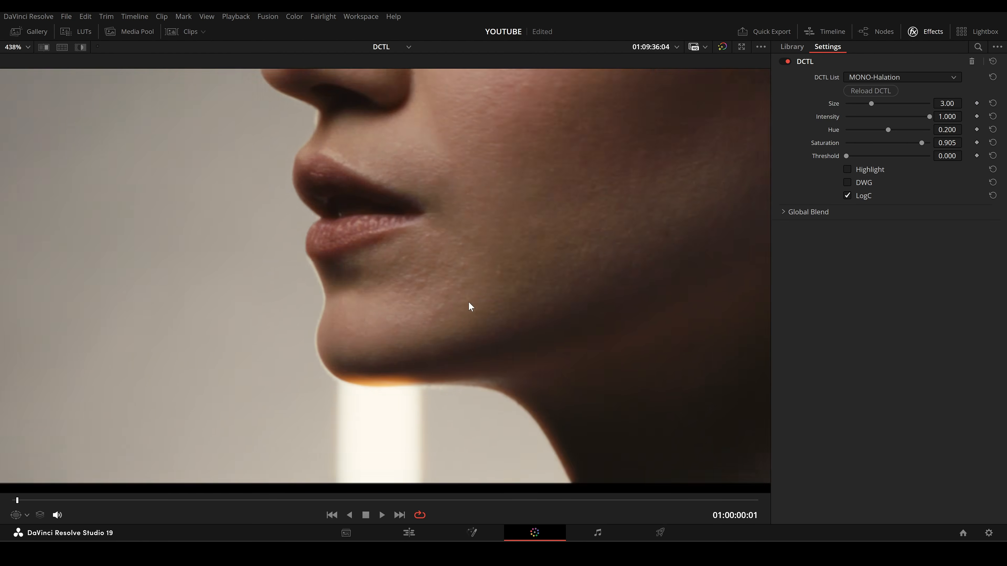
pyautogui.moveTo(527, 302); pyautogui.dragTo(516, 327)
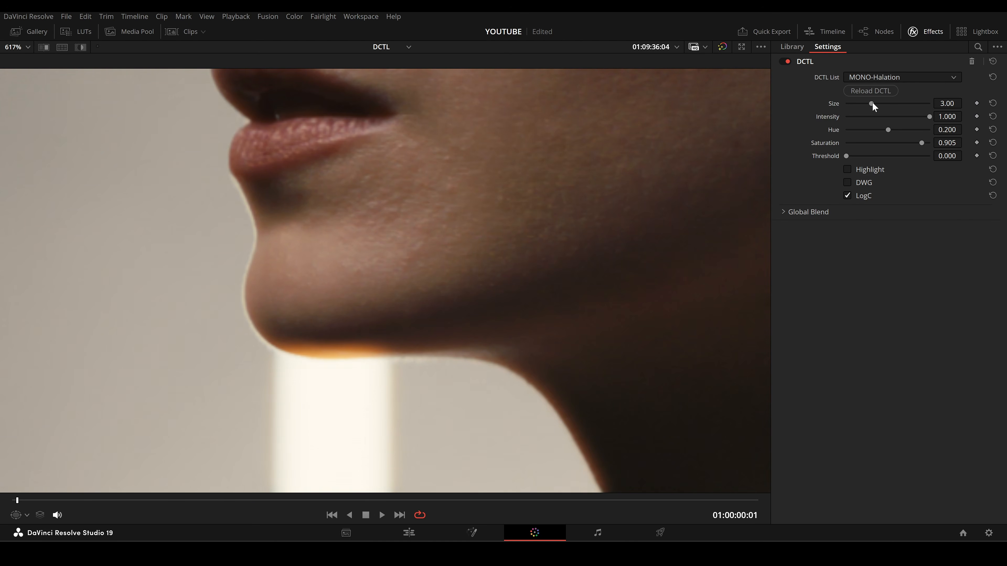
# Step: Try the halation's Size and Intensity, and set Hue to 0.196, Saturation to 0.868 and Threshold to 0.003
pyautogui.moveTo(872, 102)
pyautogui.mouseDown()
pyautogui.moveTo(938, 106)
pyautogui.moveTo(834, 107)
pyautogui.moveTo(919, 114)
pyautogui.moveTo(876, 115)
pyautogui.mouseUp()
pyautogui.moveTo(930, 115); pyautogui.dragTo(917, 145)
pyautogui.moveTo(848, 156)
pyautogui.mouseDown()
pyautogui.moveTo(931, 155)
pyautogui.moveTo(847, 156)
pyautogui.mouseUp()
# Step: Show the Highlight mask on the whole profile shot, test the halation Threshold against it, and hide the mask again
pyautogui.scroll(-3, 604, 182)
pyautogui.scroll(-3, 621, 177)
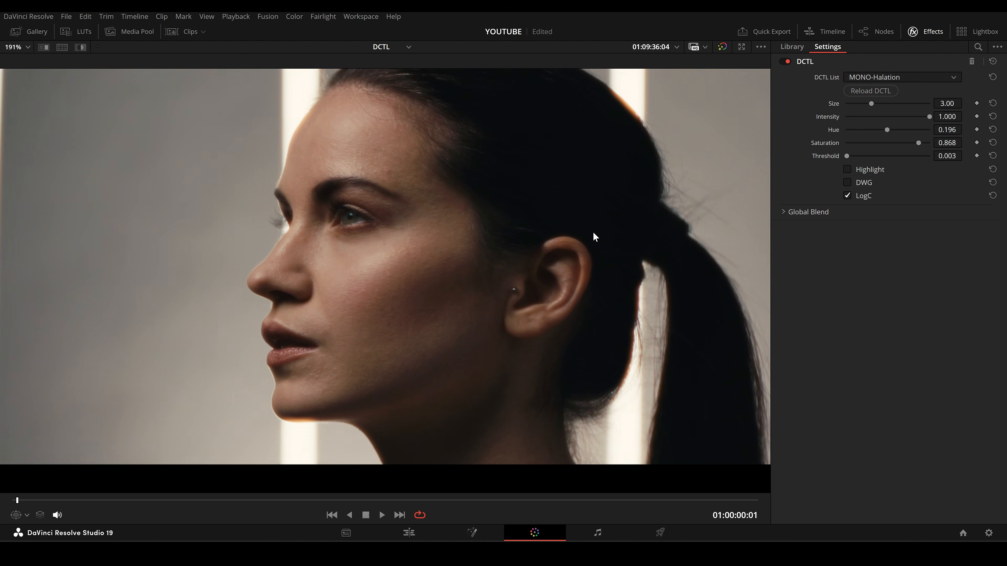
pyautogui.scroll(-1, 600, 238)
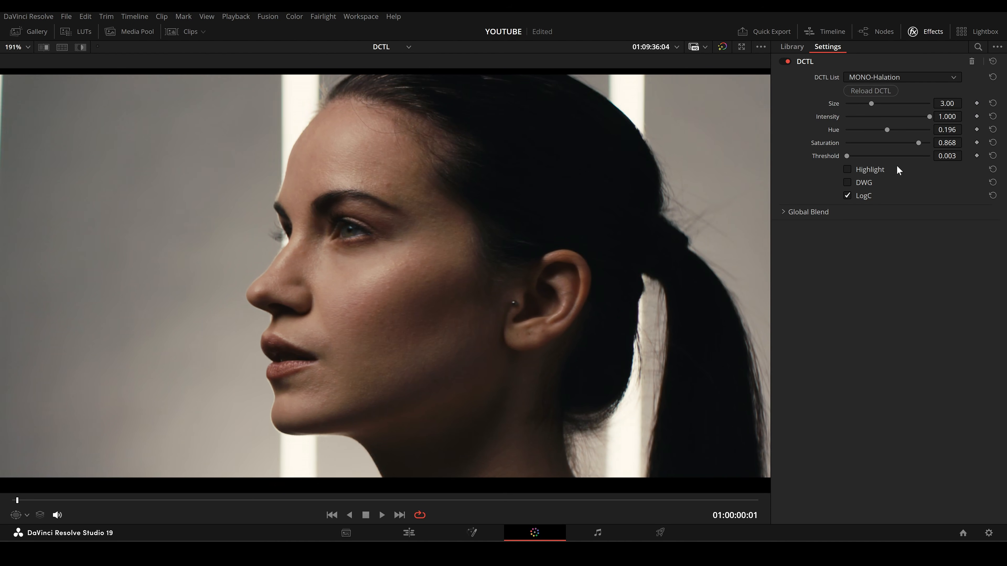
pyautogui.click(858, 168)
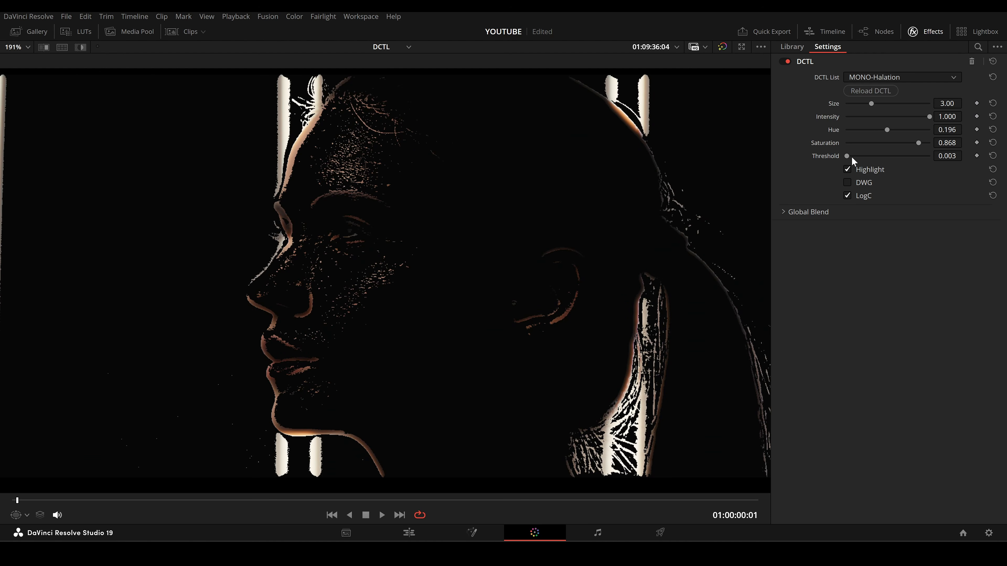
pyautogui.moveTo(847, 155); pyautogui.dragTo(829, 173)
pyautogui.click(848, 170)
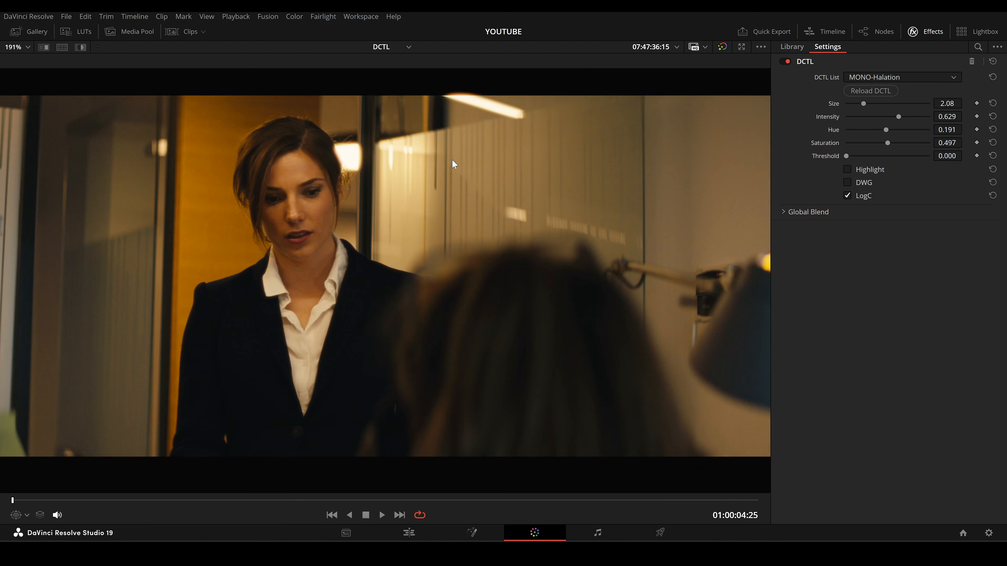
# Step: On the office shot, inspect the halation around the bright lamp behind the woman's head up close
pyautogui.scroll(8, 453, 160)
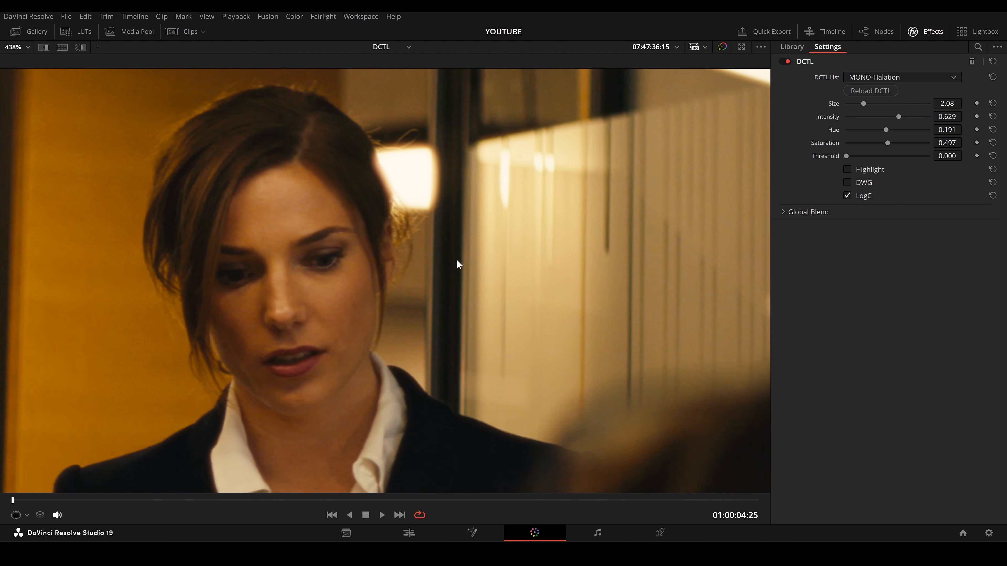
pyautogui.scroll(1, 457, 259)
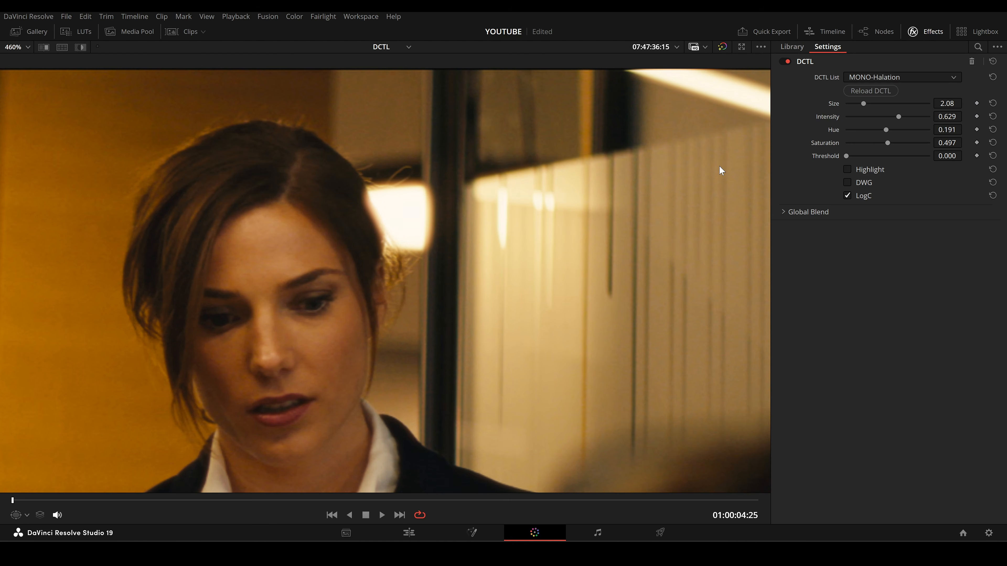
pyautogui.scroll(4, 598, 196)
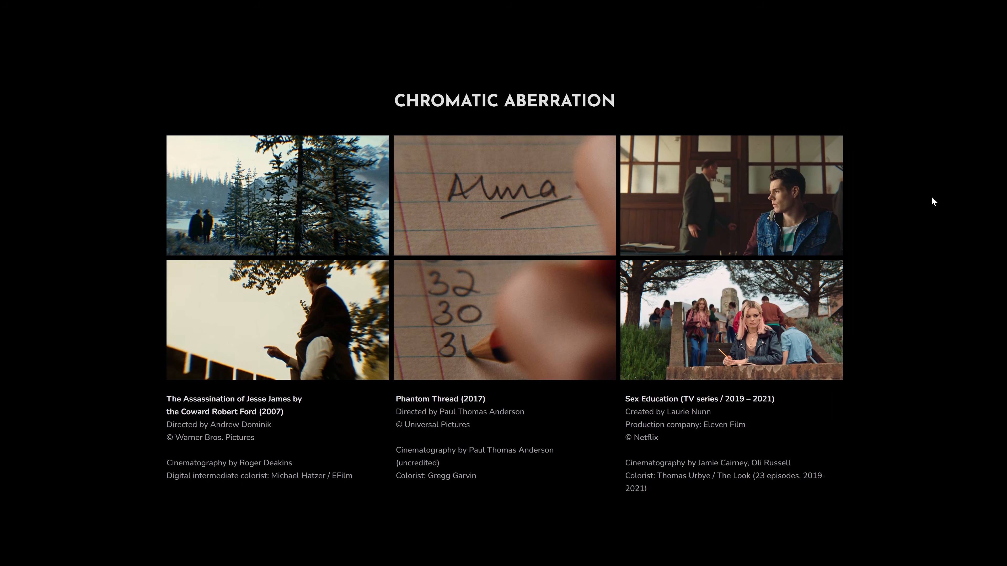
# Step: In the Chromatic Aberration gallery, examine the lower Jesse James still and the lower Phantom Thread still enlarged, closing each one
pyautogui.click(372, 313)
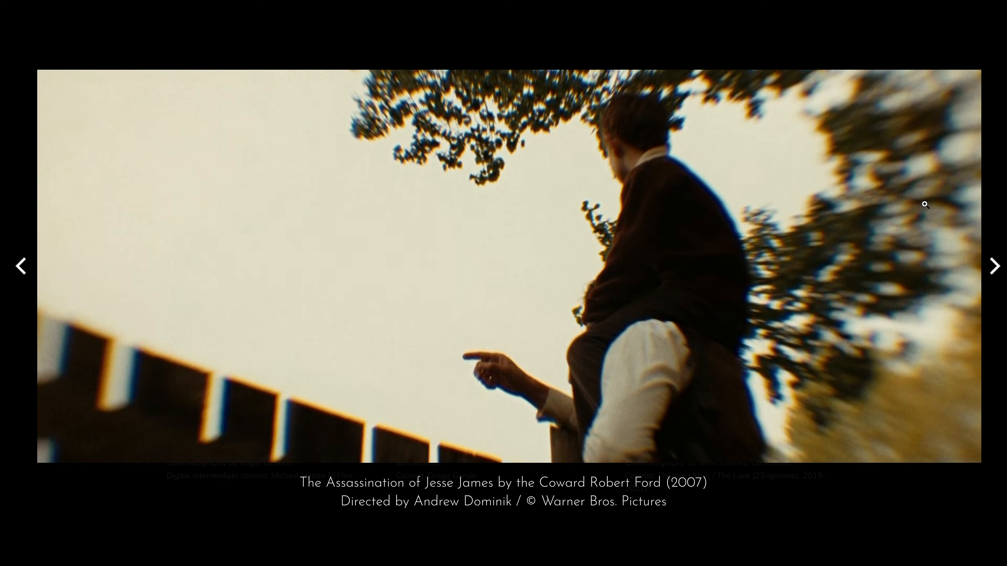
pyautogui.click(987, 185)
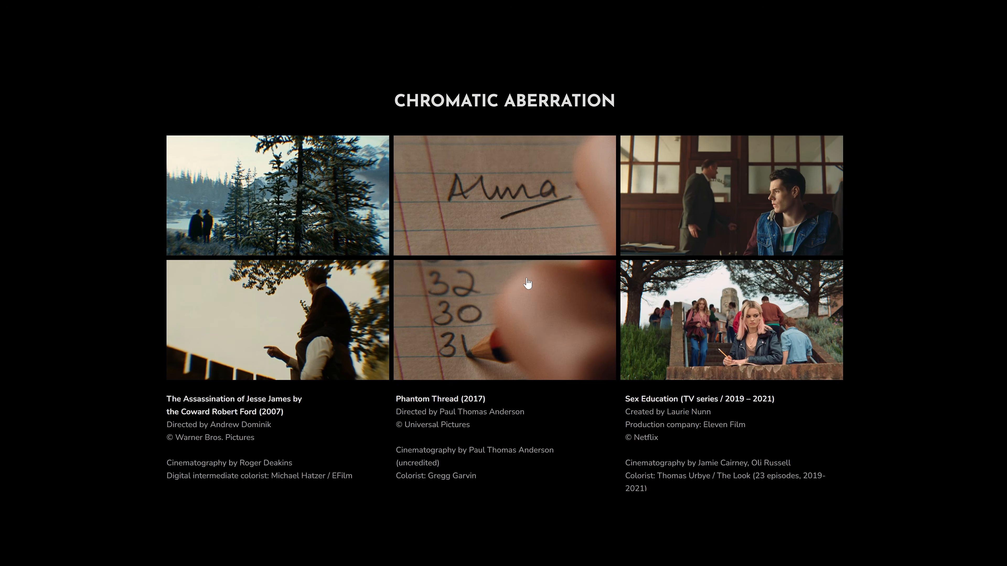
pyautogui.click(461, 282)
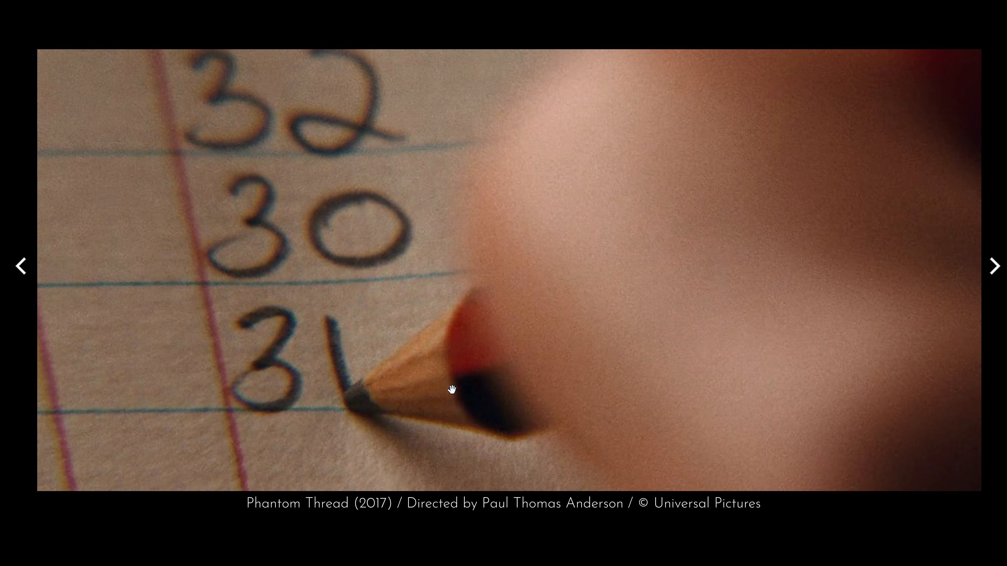
pyautogui.click(998, 54)
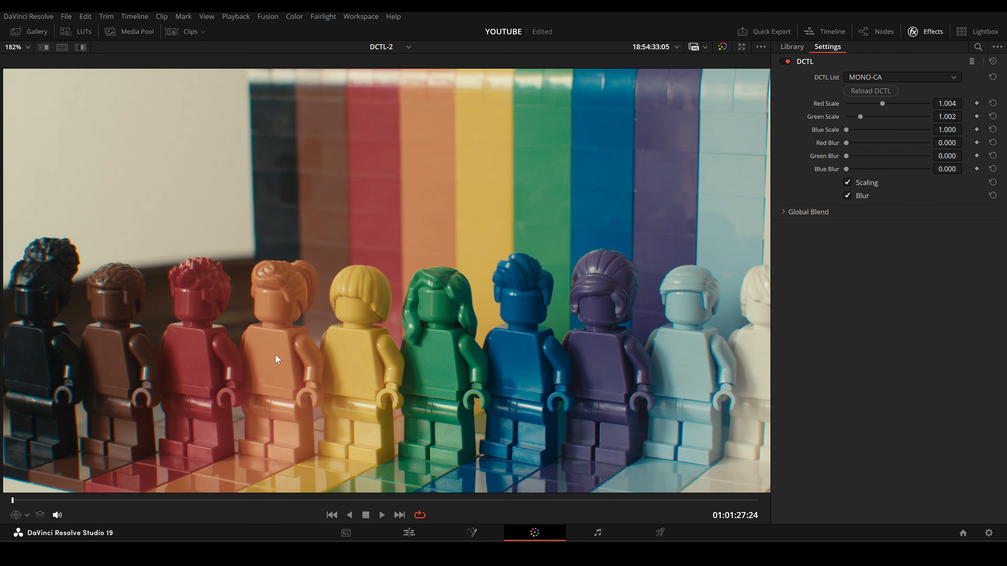
# Step: Inspect the colour fringes on the black and brown figures' heads and compare the image with and without the MONO-CA effect
pyautogui.moveTo(131, 357); pyautogui.dragTo(259, 359)
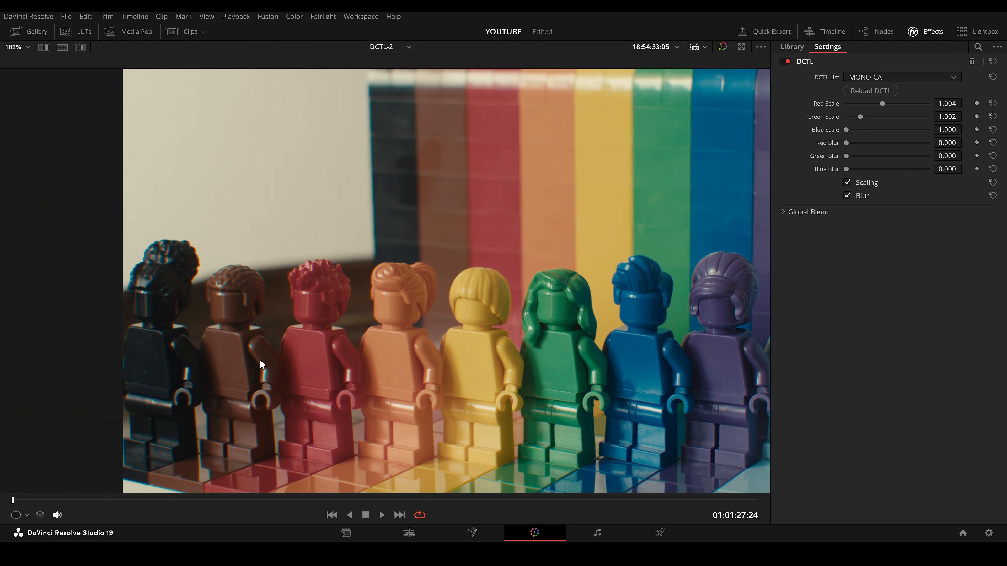
pyautogui.scroll(-1, 150, 324)
pyautogui.scroll(10, 148, 326)
pyautogui.moveTo(147, 331); pyautogui.dragTo(371, 322)
pyautogui.scroll(8, 357, 313)
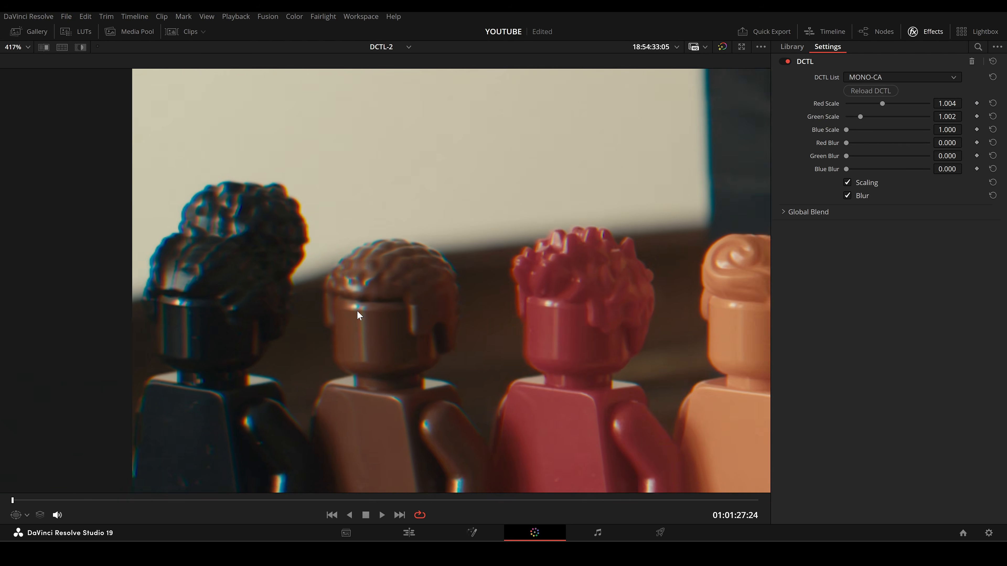
pyautogui.scroll(2, 325, 310)
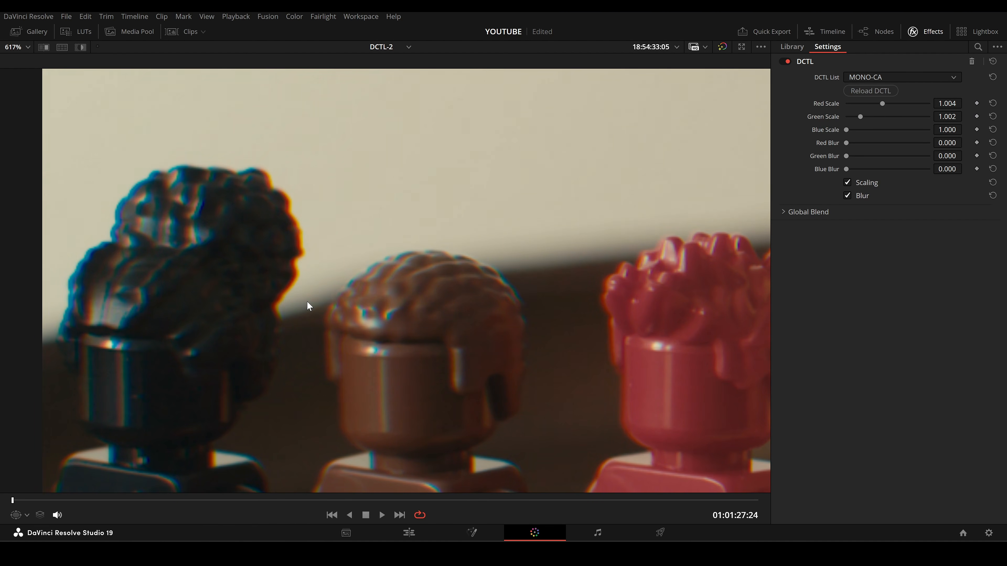
pyautogui.hotkey('ctrl', 'd')
pyautogui.hotkey('ctrl', 'd')
# Step: Set the MONO-CA Red Blur to 0.340, Green Blur to 0.219 and Blue Blur to 0.264, checking the hair with the effect bypassed
pyautogui.moveTo(847, 143); pyautogui.dragTo(864, 169)
pyautogui.scroll(4, 595, 236)
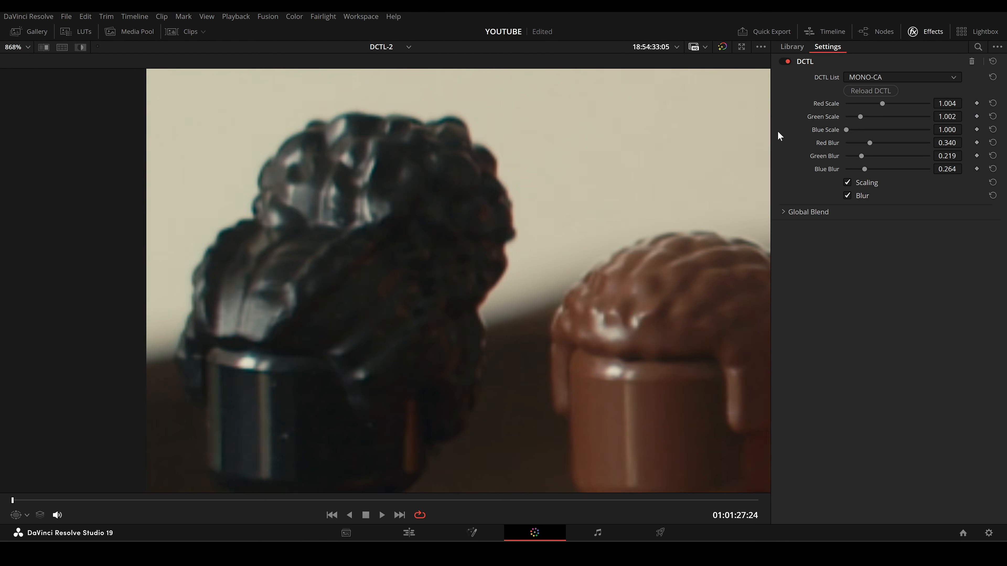
pyautogui.hotkey('ctrl', 'd')
# Step: Lower Red Scale to 1.003 and Green Scale to 1.001, and compare the image with and without the effect
pyautogui.moveTo(863, 116); pyautogui.dragTo(867, 108)
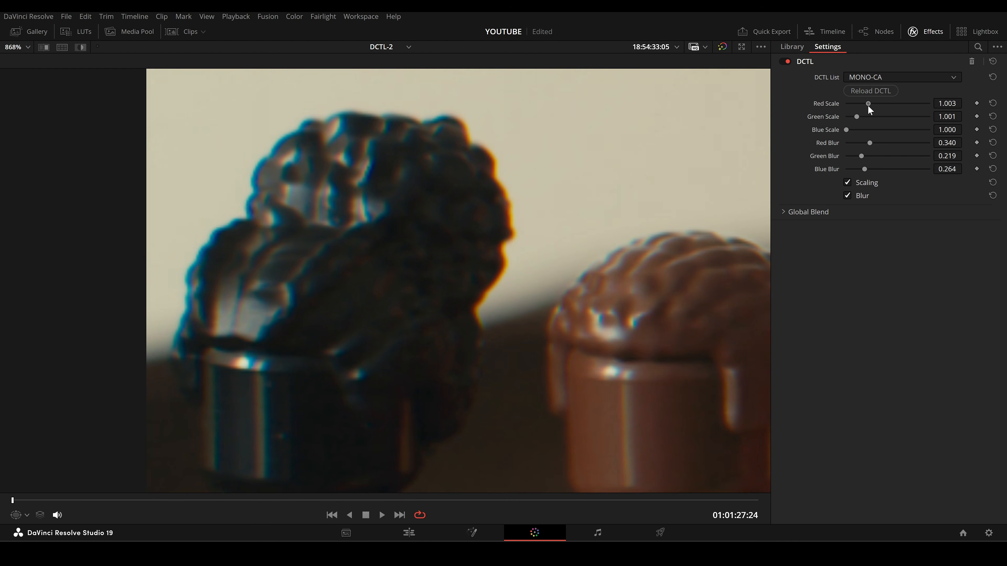
pyautogui.hotkey('ctrl', 'd')
pyautogui.hotkey('ctrl', 'd')
pyautogui.hotkey('ctrl', 'd')
pyautogui.hotkey('ctrl', 'd')
# Step: Raise Red Blur to 1.087, Green Blur to 0.943 and Blue Blur to 0.921 with the Blur option enabled
pyautogui.click(848, 195)
pyautogui.click(921, 143)
pyautogui.click(912, 156)
pyautogui.click(910, 170)
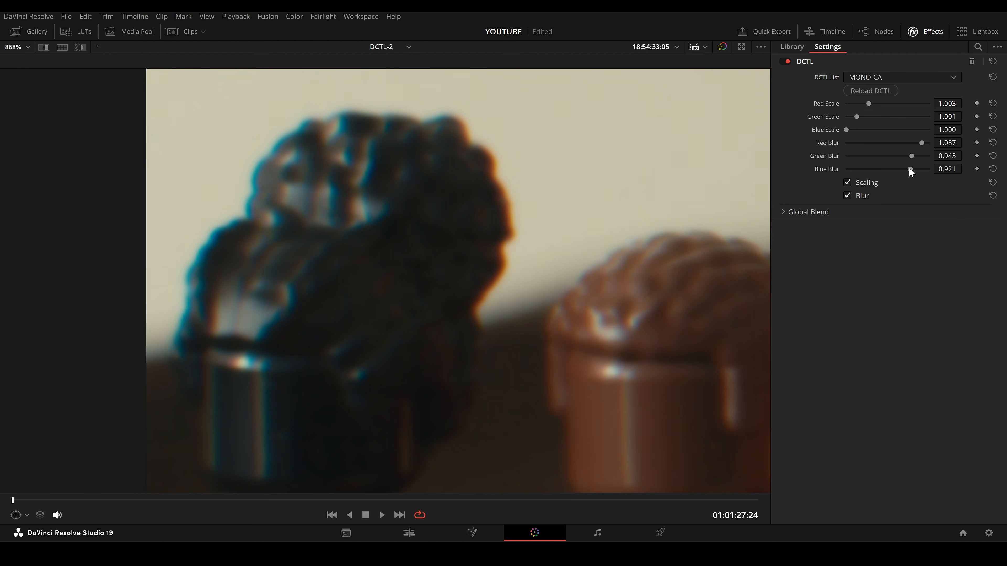
# Step: Switch the Blur option off and on repeatedly to compare the softened and unsoftened channels
pyautogui.click(848, 196)
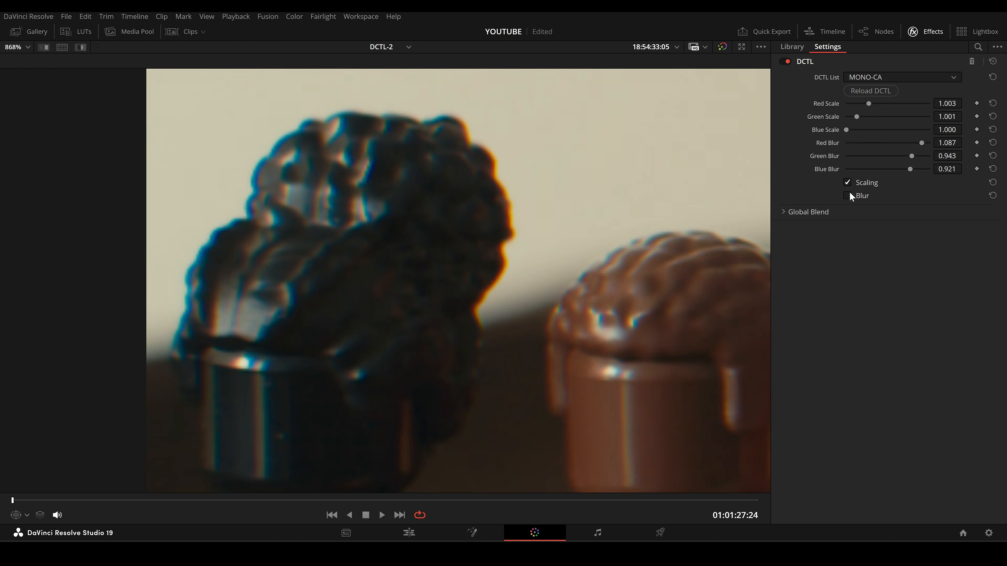
pyautogui.click(850, 196)
pyautogui.click(850, 192)
pyautogui.click(850, 192)
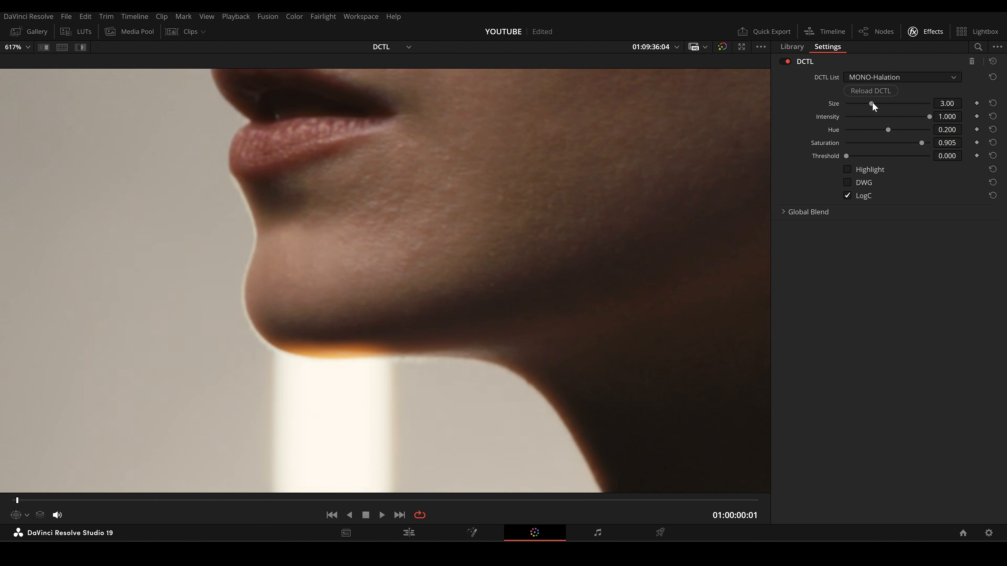
# Step: On the chin close-up, try the halation's Size at 10.00, return it to 3.00, and lower the Intensity
pyautogui.moveTo(871, 104); pyautogui.dragTo(939, 107)
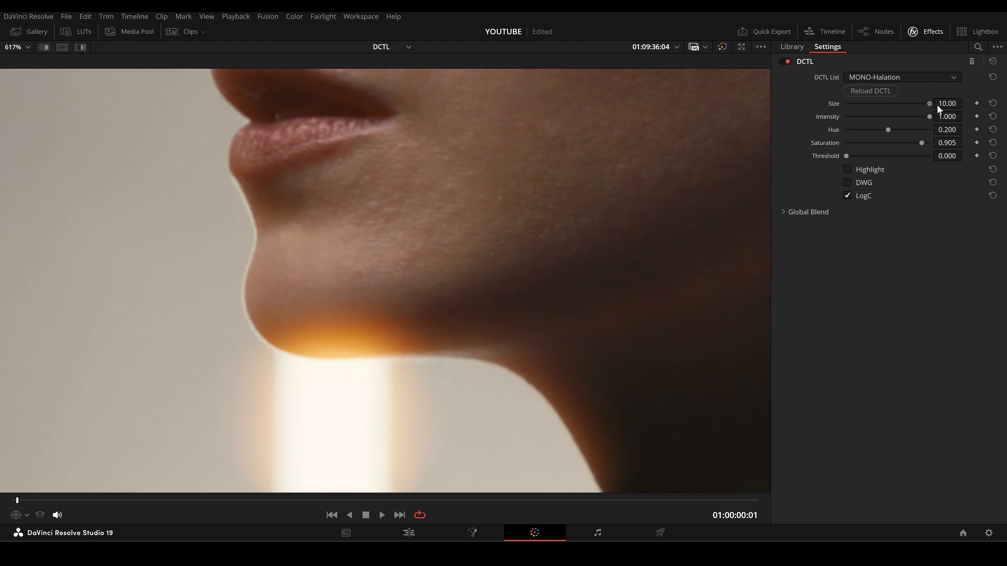
pyautogui.moveTo(938, 107); pyautogui.dragTo(872, 110)
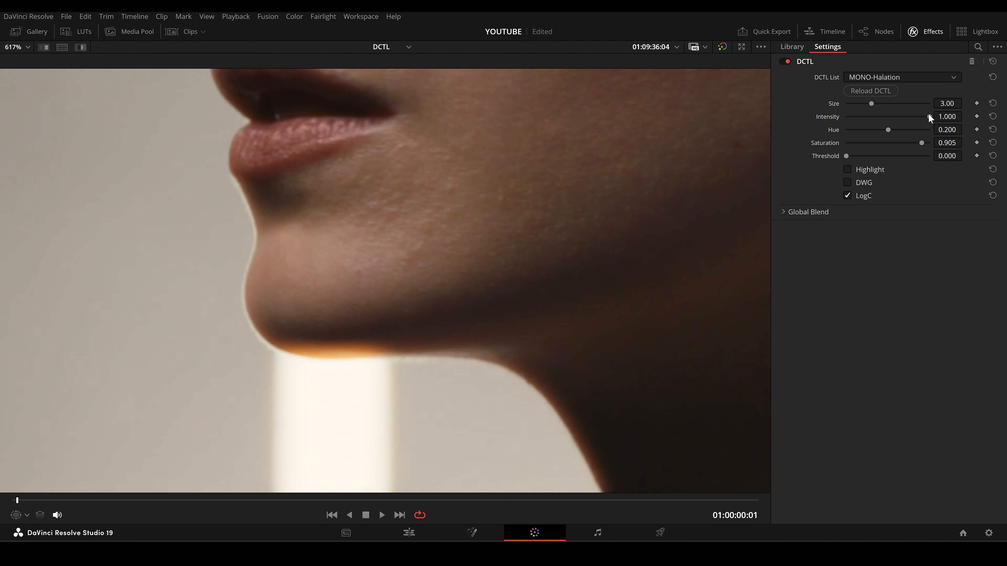
pyautogui.moveTo(930, 117); pyautogui.dragTo(845, 127)
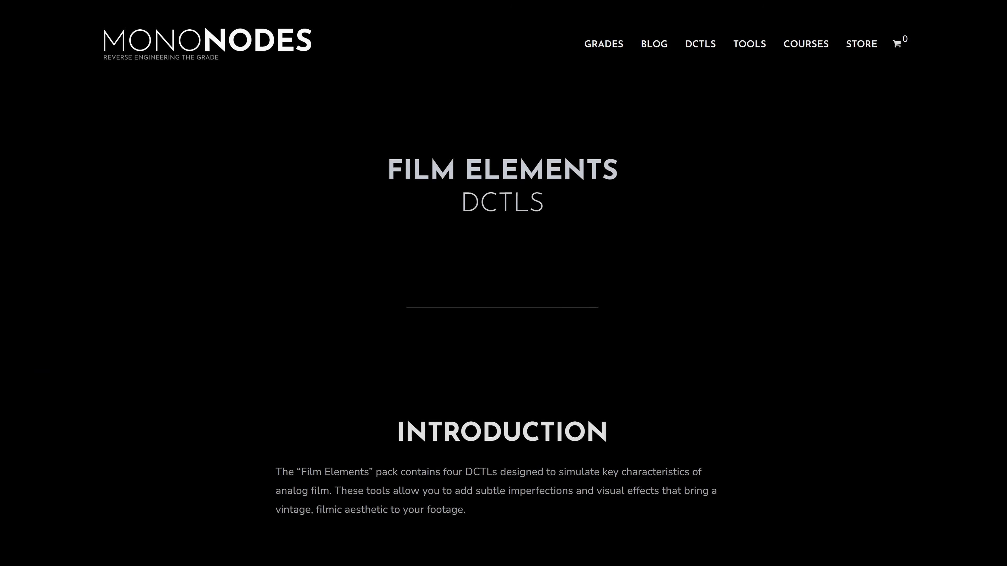
# Step: On the Film Elements DCTLs page, look through the Film Dirt, Vignette and Halation descriptions and their comparison images
pyautogui.scroll(-10, 504, 284)
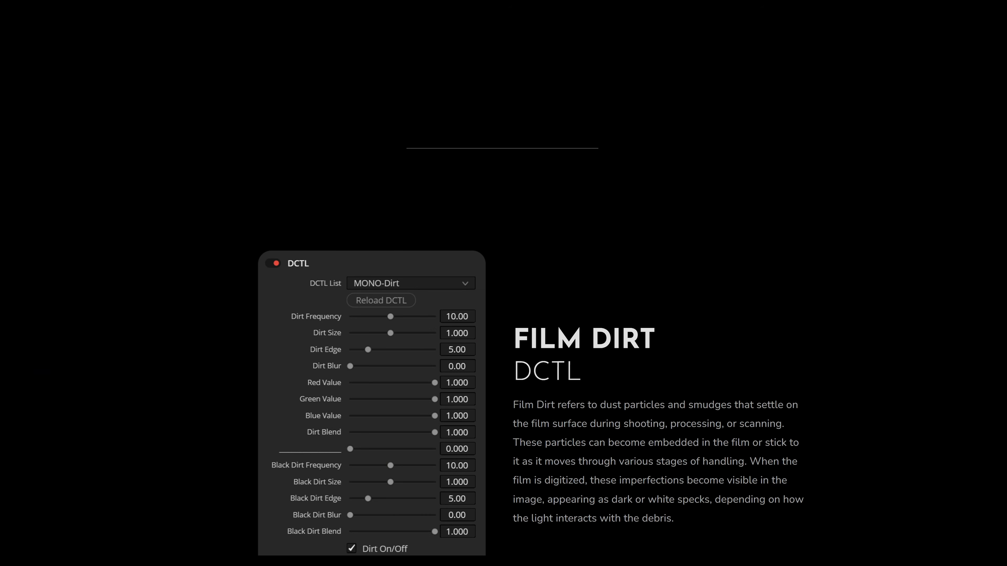
pyautogui.scroll(-10, 503, 283)
pyautogui.scroll(-10, 504, 284)
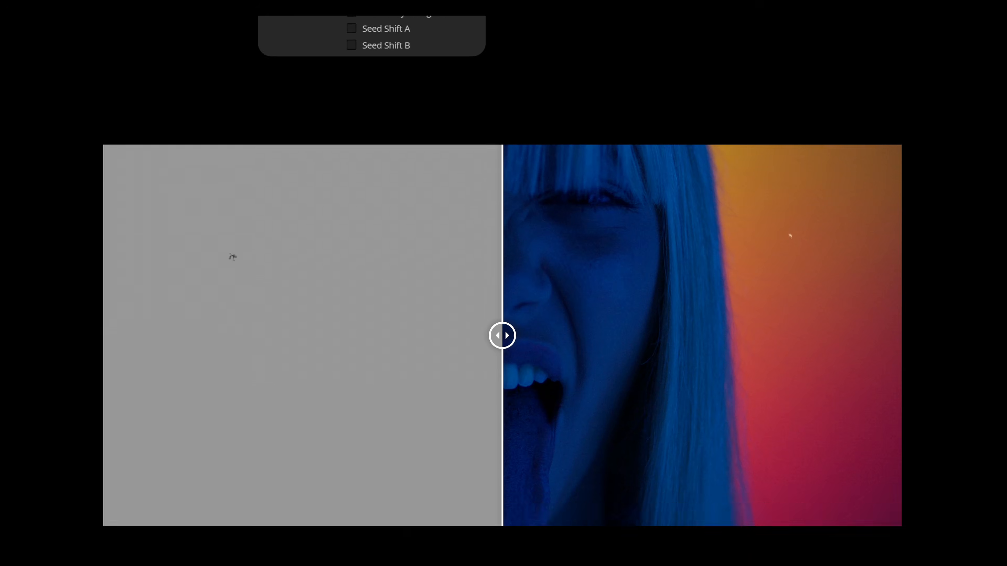
pyautogui.scroll(-10, 504, 283)
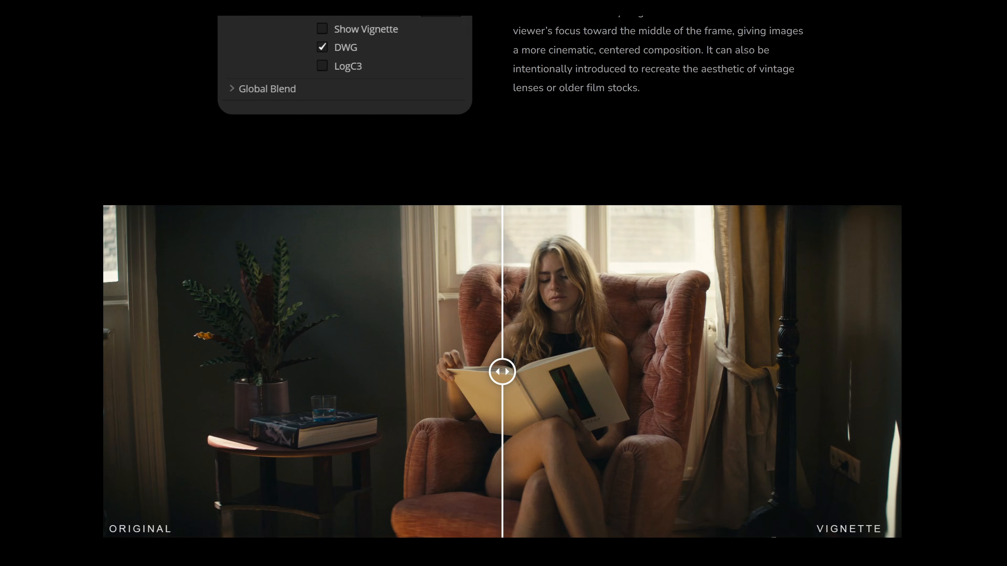
pyautogui.scroll(-10, 503, 284)
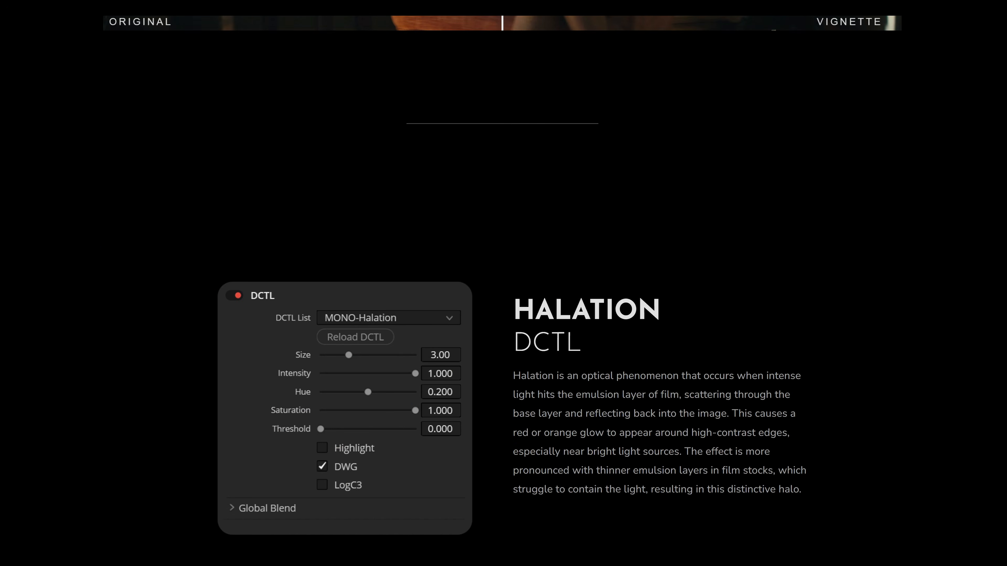
pyautogui.scroll(-10, 503, 284)
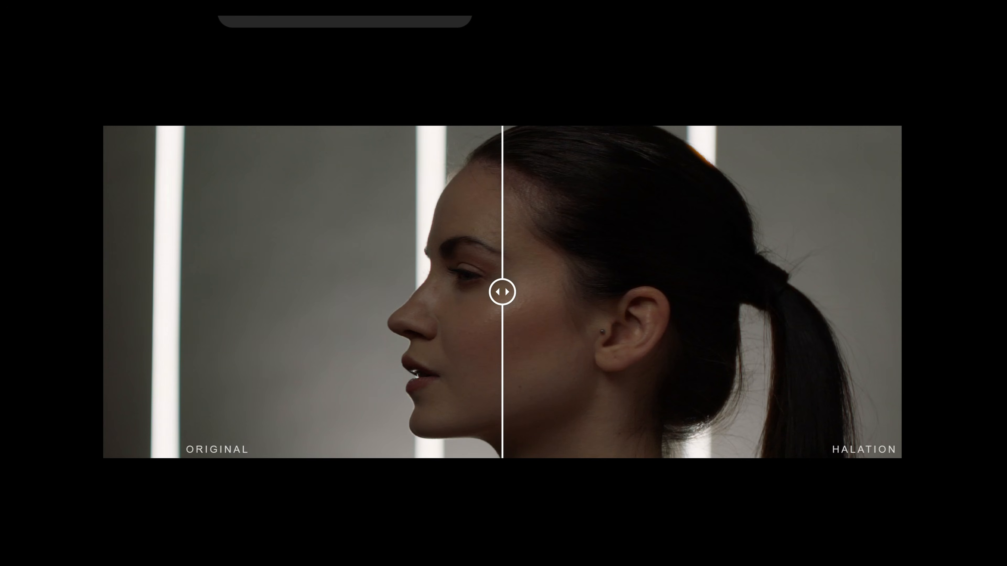